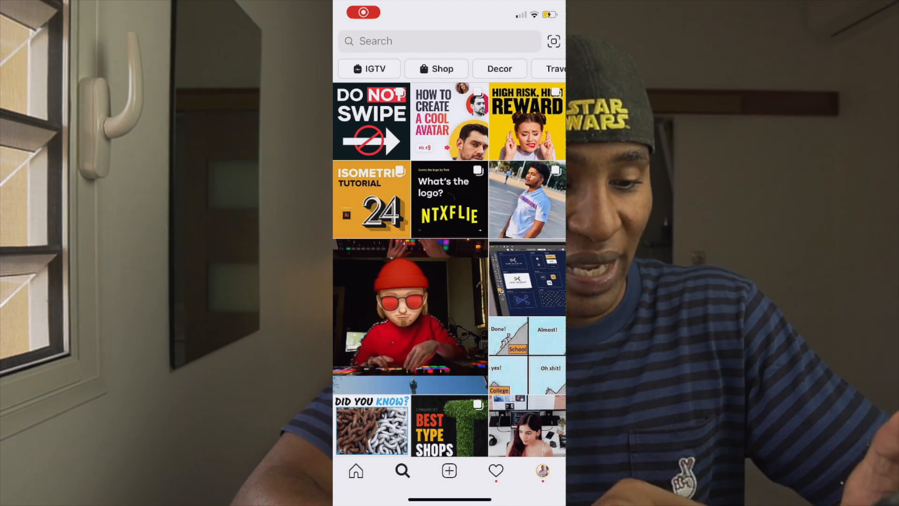
- Browse the Instagram Explore grid and look through the slides of the "How to create a cool avatar" carousel post
{"action": "scroll", "coordinate": [449, 262], "scroll_direction": "down", "scroll_amount": 2}
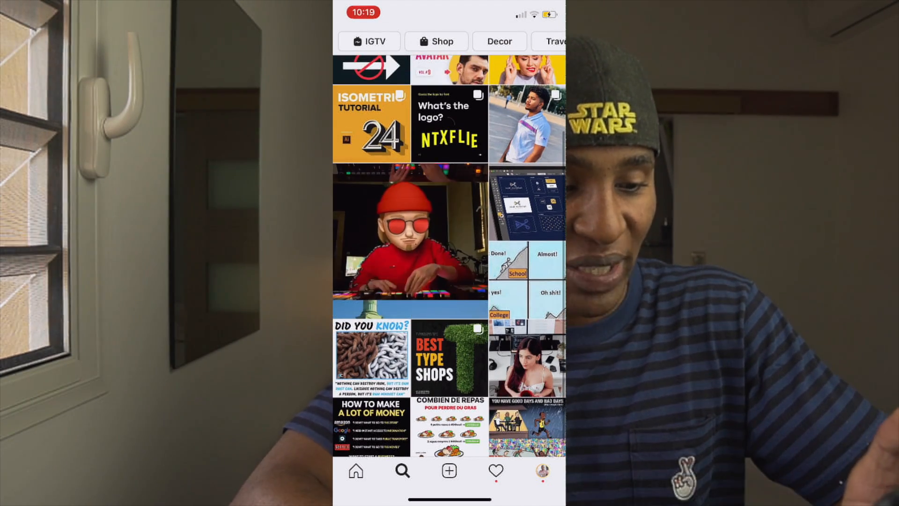
{"action": "scroll", "coordinate": [450, 262], "scroll_direction": "down", "scroll_amount": 2}
{"action": "scroll", "coordinate": [450, 262], "scroll_direction": "up", "scroll_amount": 2}
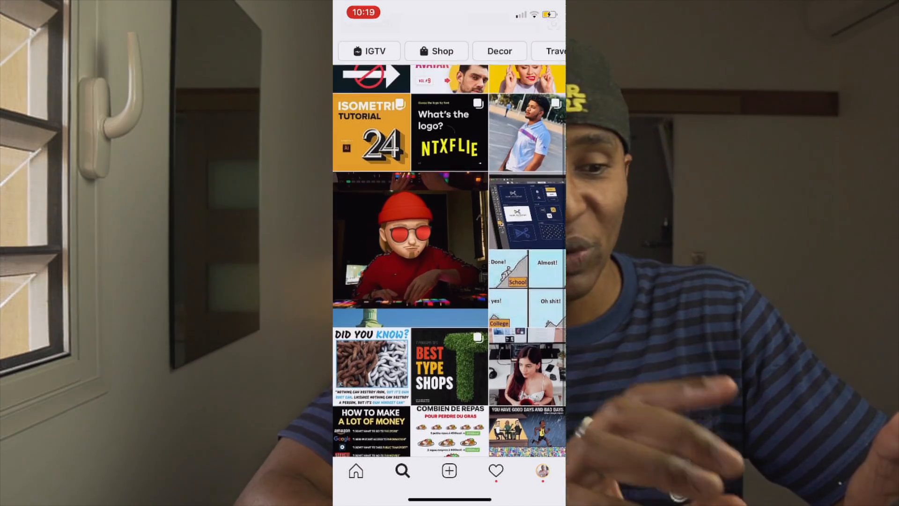
{"action": "scroll", "coordinate": [449, 262], "scroll_direction": "up", "scroll_amount": 2}
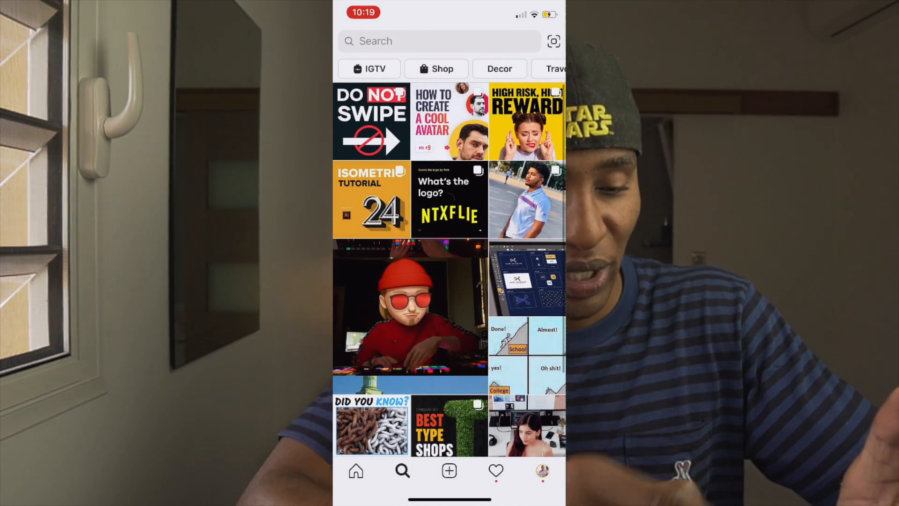
{"action": "left_click", "coordinate": [450, 122]}
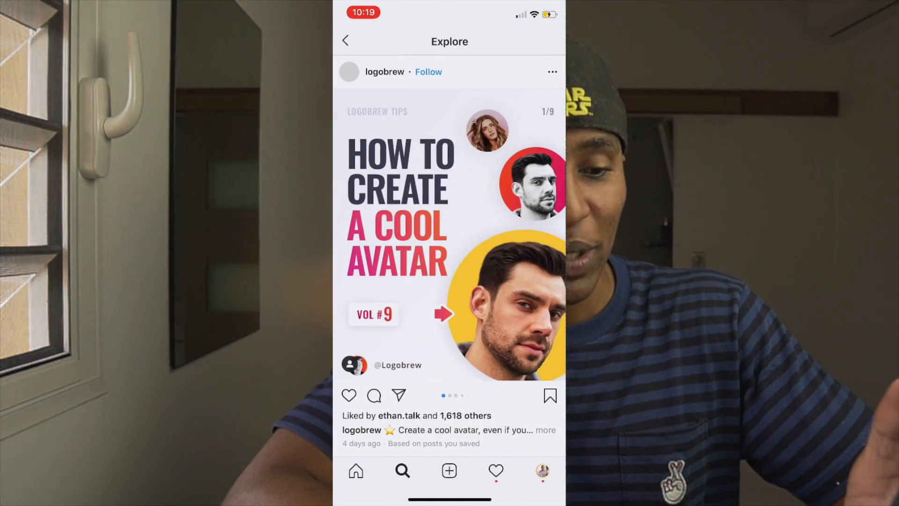
{"action": "scroll", "coordinate": [450, 234], "scroll_direction": "right", "scroll_amount": 3}
{"action": "scroll", "coordinate": [449, 234], "scroll_direction": "right", "scroll_amount": 3}
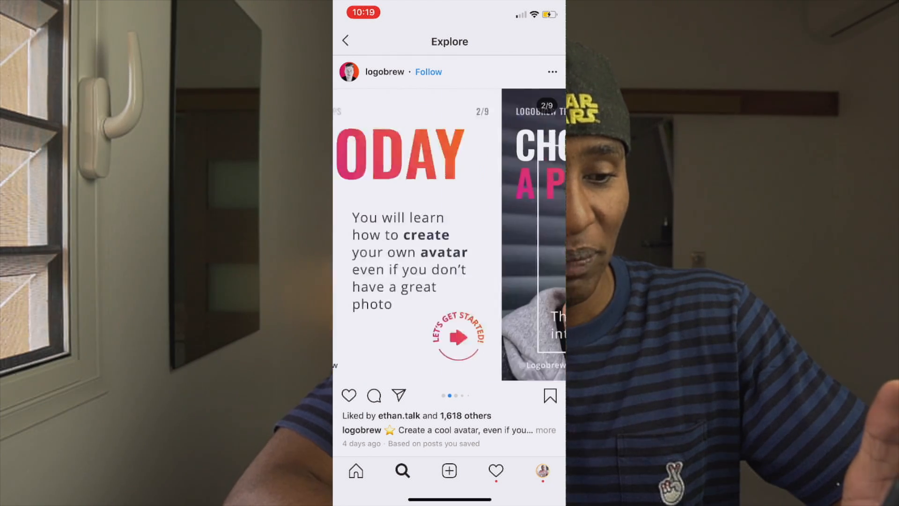
{"action": "scroll", "coordinate": [449, 234], "scroll_direction": "right", "scroll_amount": 3}
- Look over the designspective carousel about font shops and the other carousel and infographic posts in the Explore grid
{"action": "scroll", "coordinate": [450, 234], "scroll_direction": "left", "scroll_amount": 2}
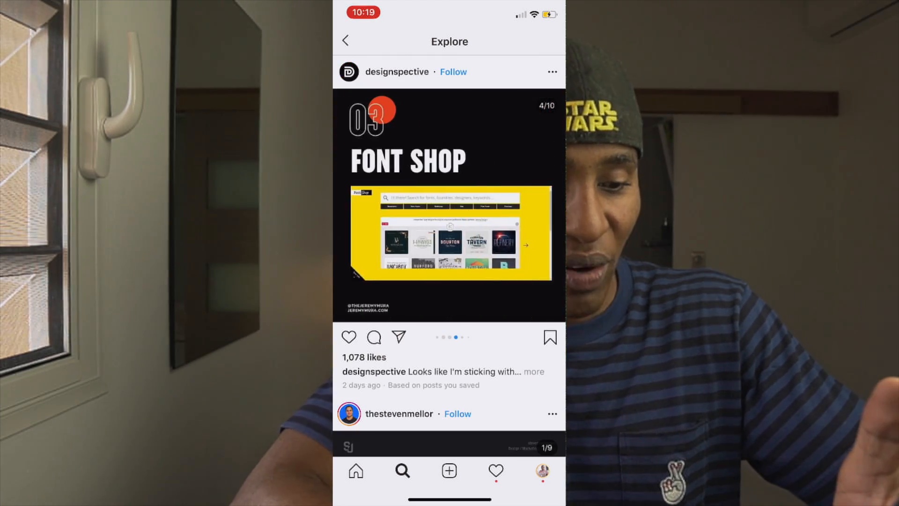
{"action": "scroll", "coordinate": [449, 211], "scroll_direction": "right", "scroll_amount": 3}
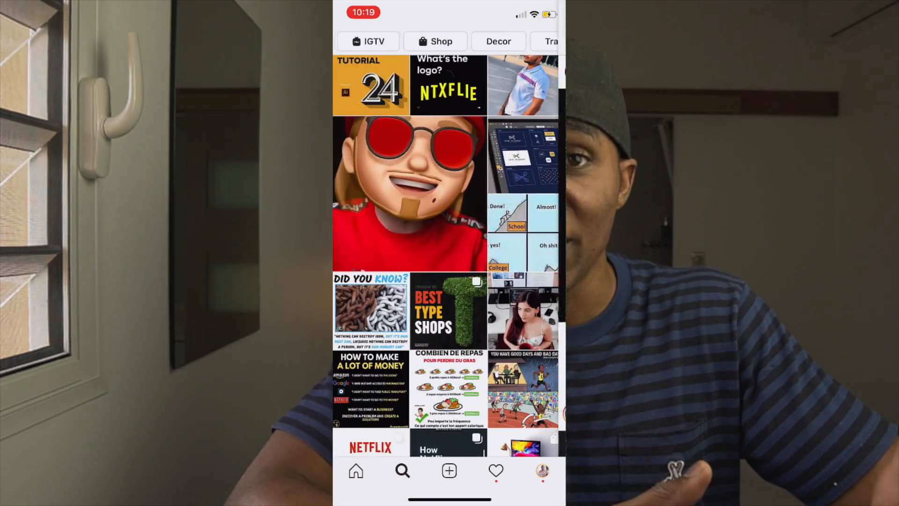
{"action": "scroll", "coordinate": [449, 210], "scroll_direction": "down", "scroll_amount": 3}
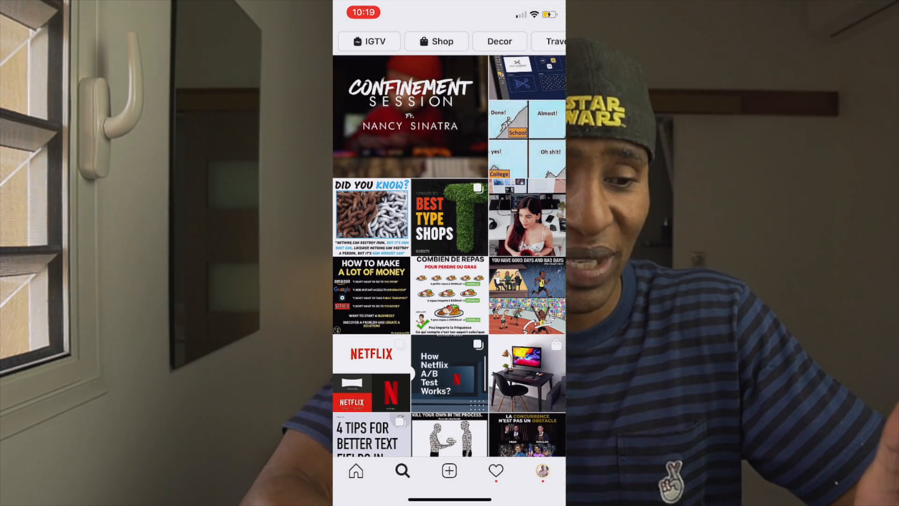
{"action": "left_click", "coordinate": [371, 295]}
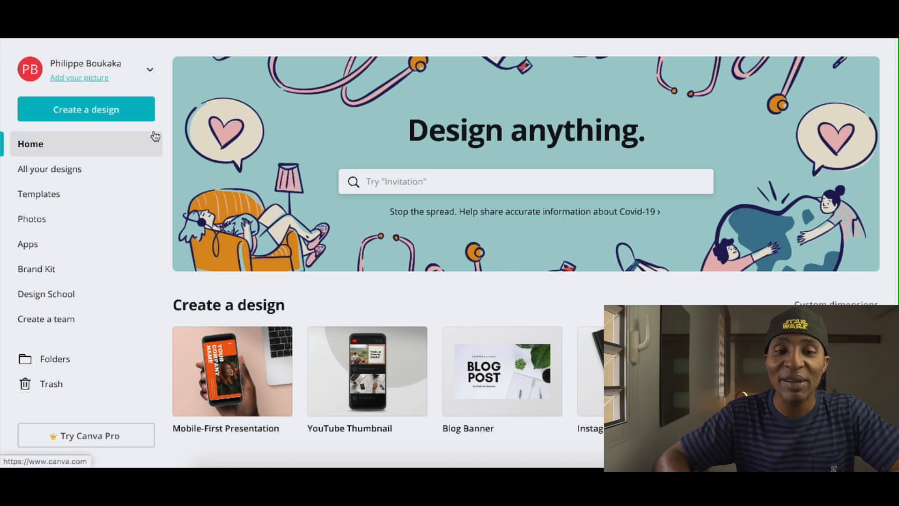
- Switch to Canva and create a blank design with custom dimensions of 1080 × 1350 px
{"action": "left_click", "coordinate": [121, 116]}
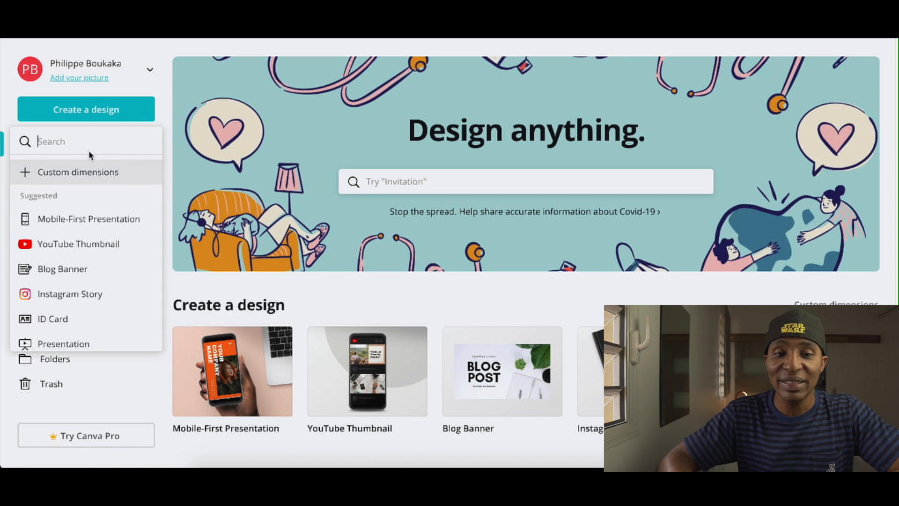
{"action": "left_click", "coordinate": [103, 173]}
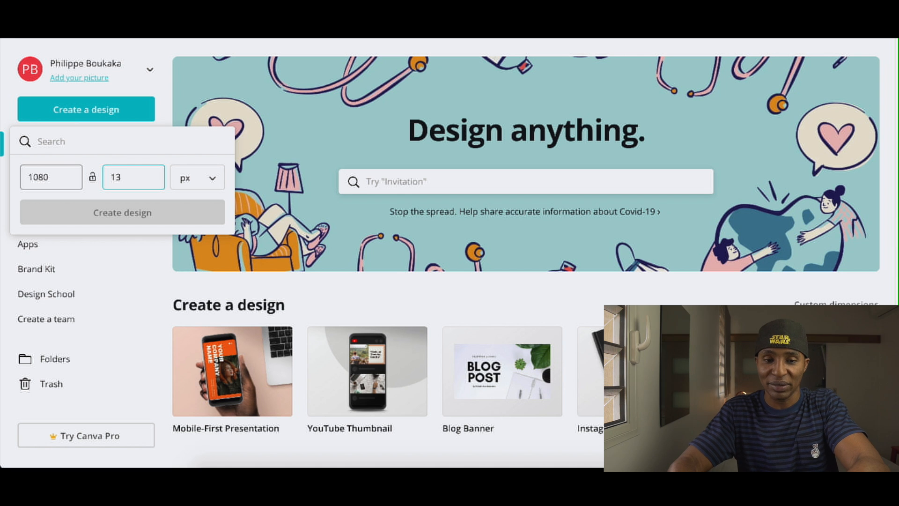
{"action": "type", "text": "50"}
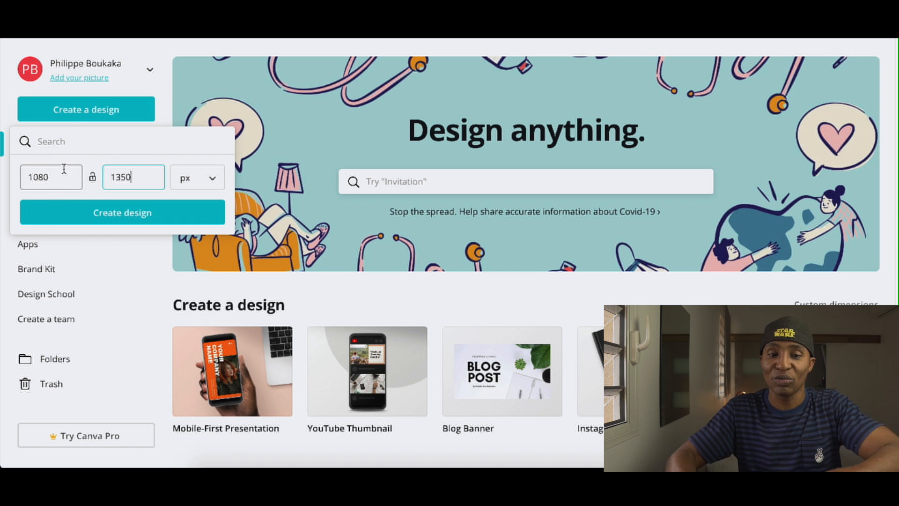
{"action": "left_click", "coordinate": [94, 214]}
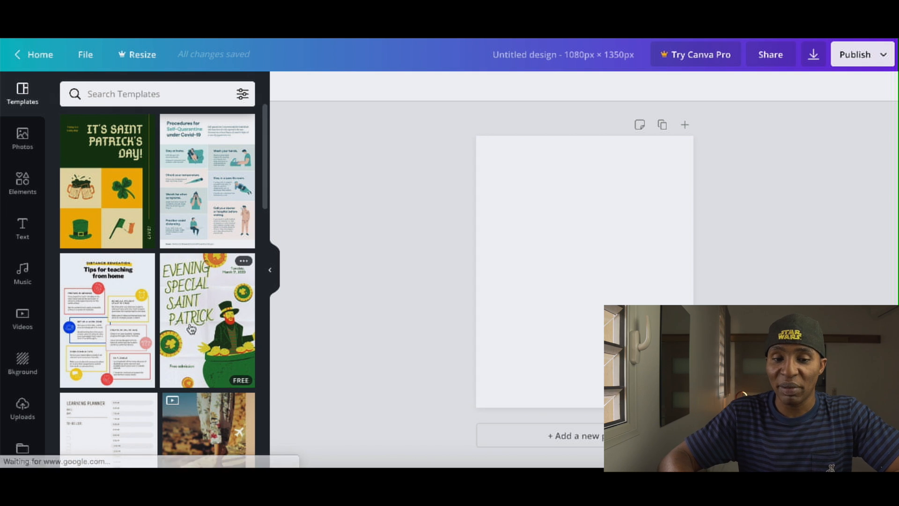
- Set the blank page's background colour to black after comparing it with dark grey
{"action": "scroll", "coordinate": [191, 328], "scroll_direction": "down", "scroll_amount": 10}
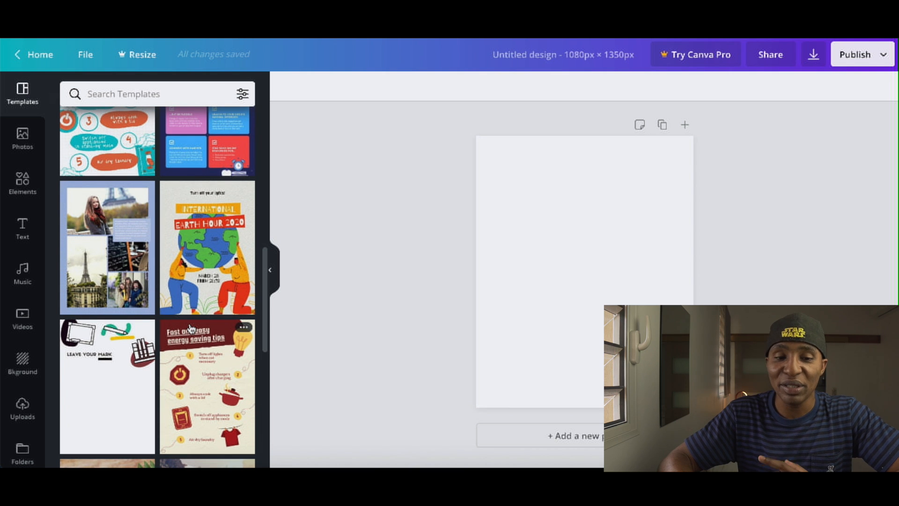
{"action": "left_click", "coordinate": [592, 312]}
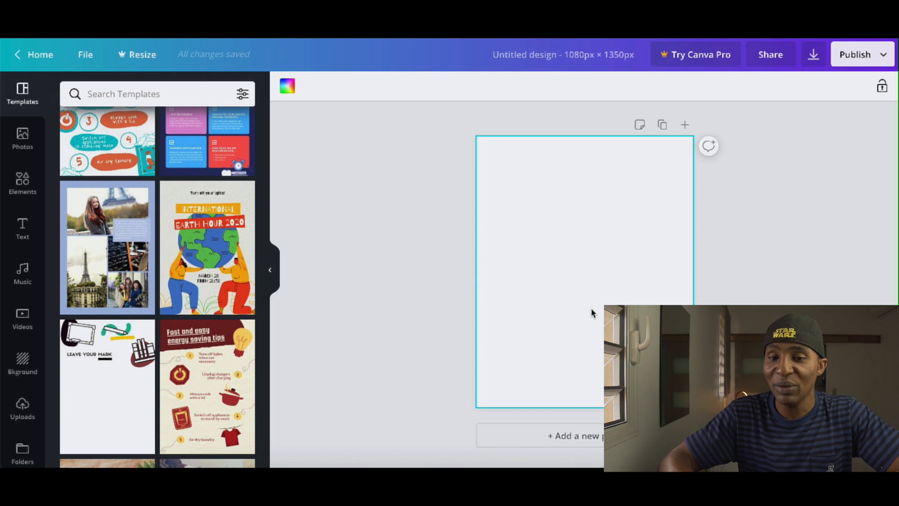
{"action": "left_click", "coordinate": [288, 86]}
{"action": "left_click", "coordinate": [102, 345]}
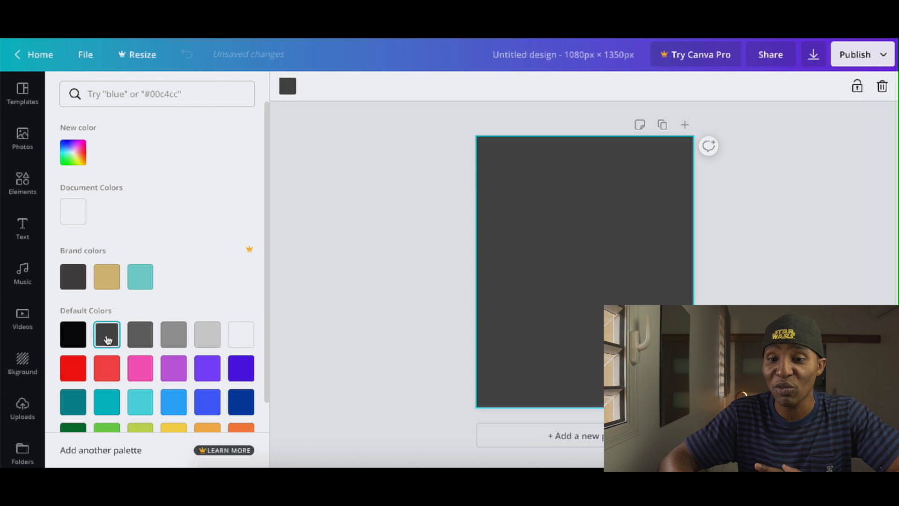
{"action": "left_click", "coordinate": [67, 345]}
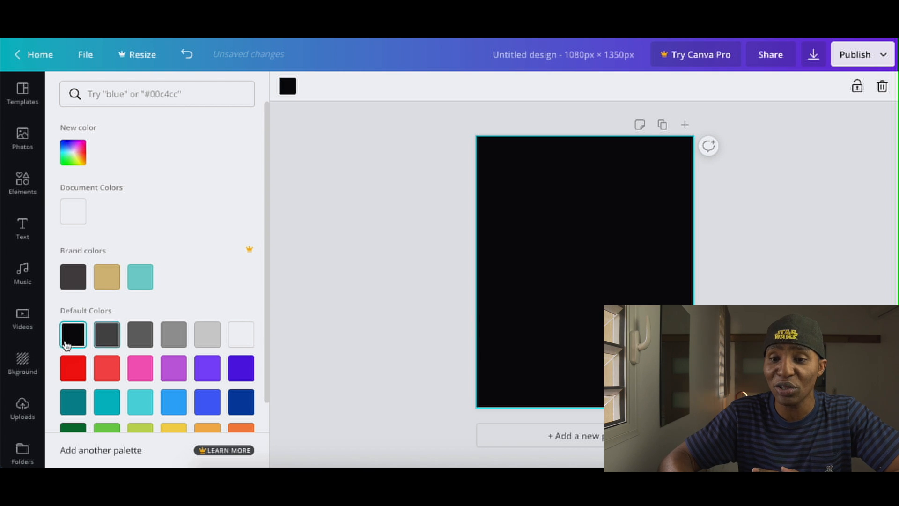
{"action": "left_click", "coordinate": [100, 341]}
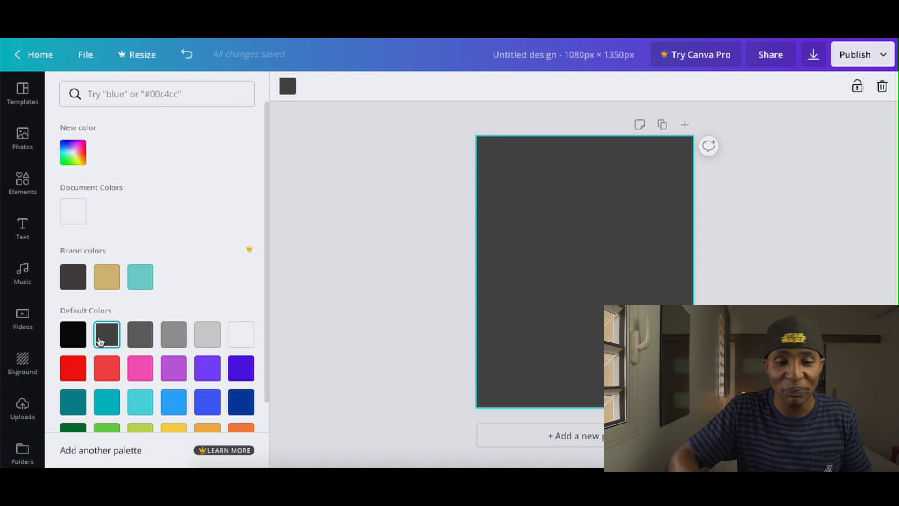
{"action": "left_click", "coordinate": [79, 341]}
{"action": "left_click", "coordinate": [293, 322]}
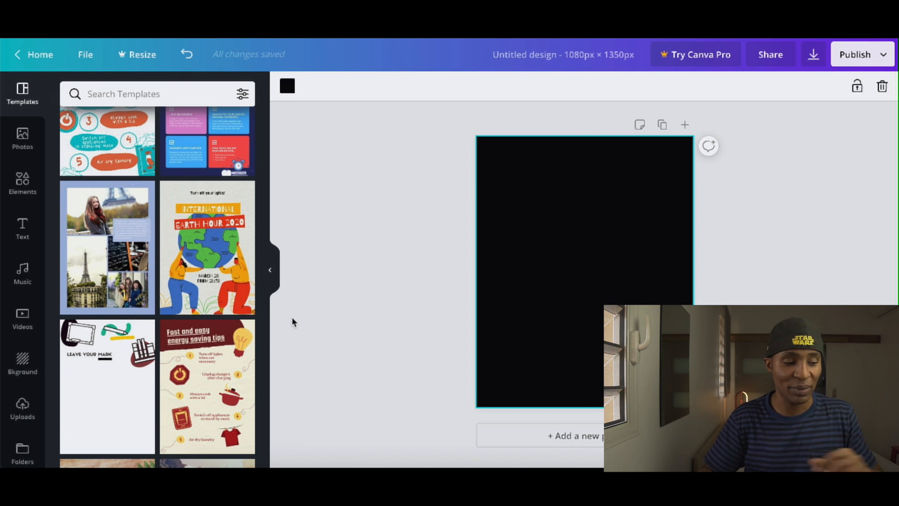
{"action": "left_click", "coordinate": [788, 279]}
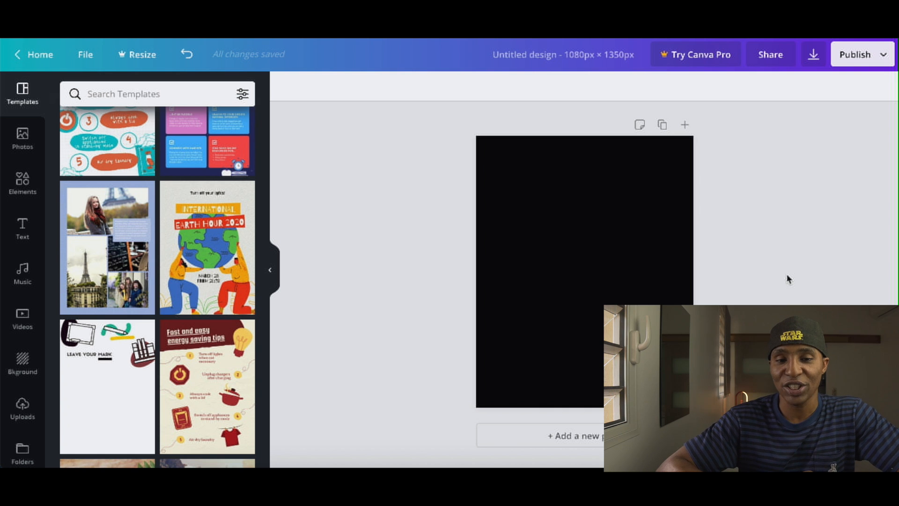
- Add a body text line to the page reading "Abonne-toi maintenant à" followed by the creator's Instagram handle
{"action": "left_click", "coordinate": [26, 156]}
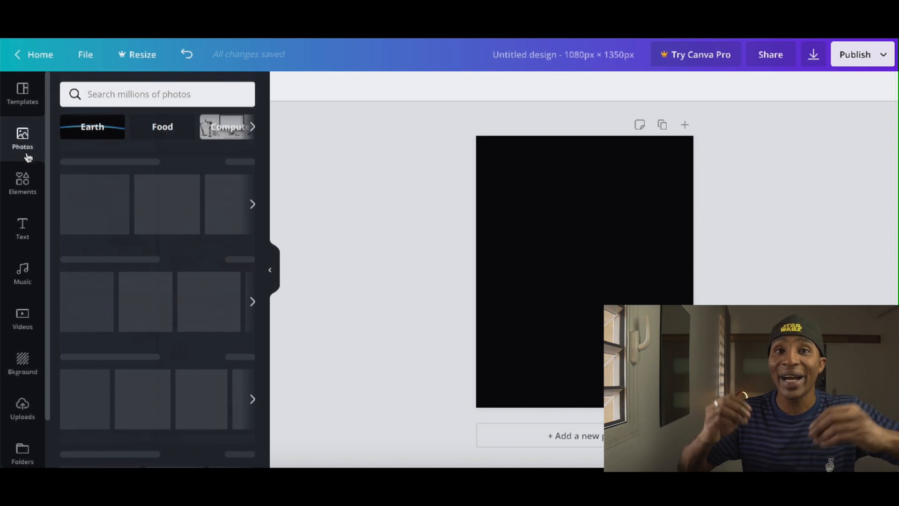
{"action": "left_click", "coordinate": [21, 195]}
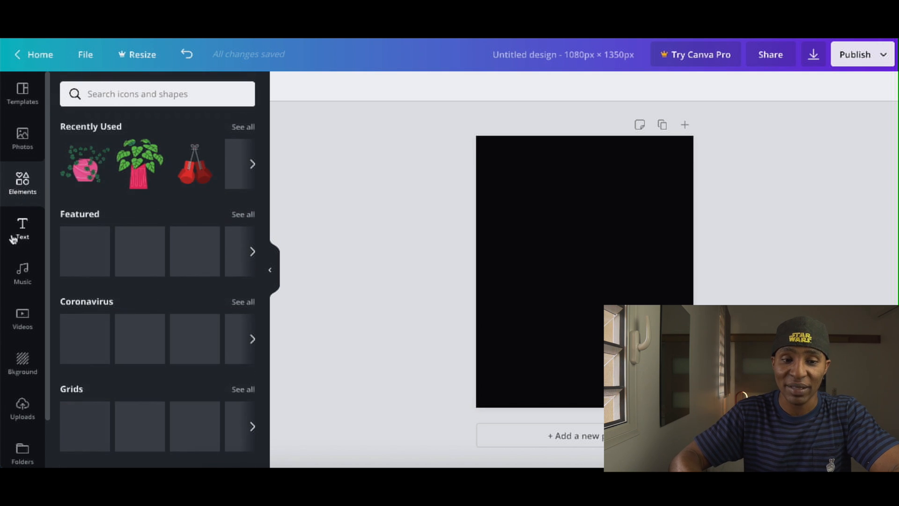
{"action": "left_click", "coordinate": [14, 235]}
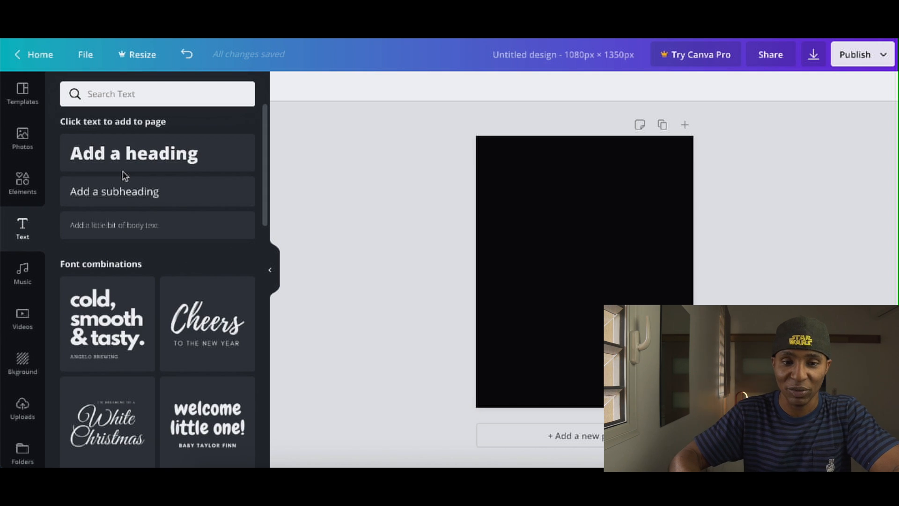
{"action": "left_click", "coordinate": [117, 232]}
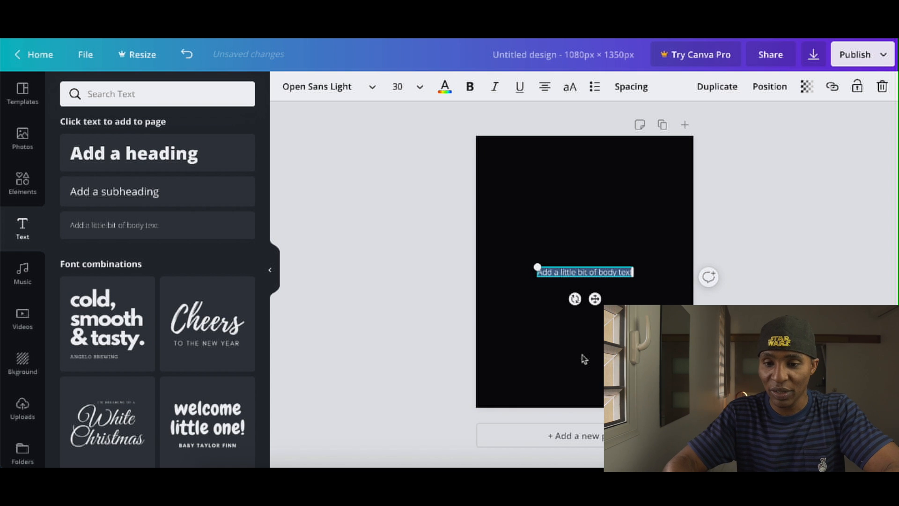
{"action": "type", "text": "Abonne-toi maintenant"}
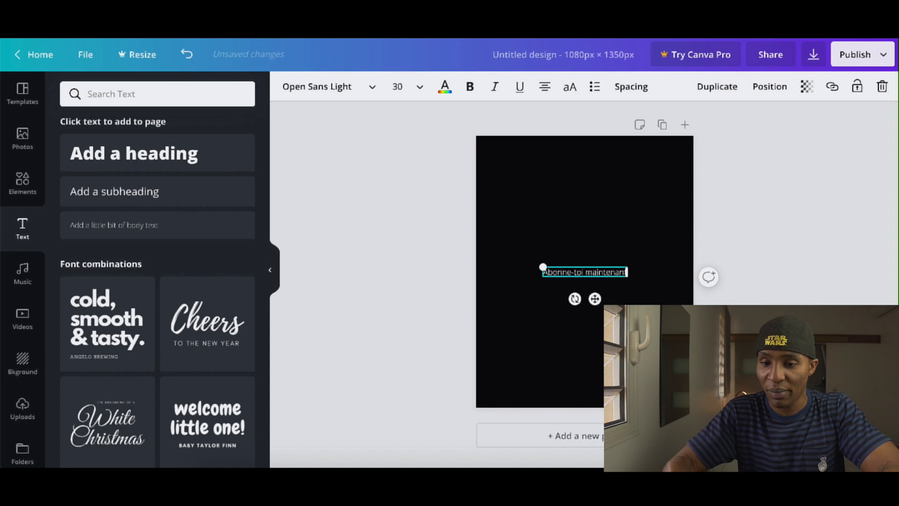
{"action": "type", "text": " à @"}
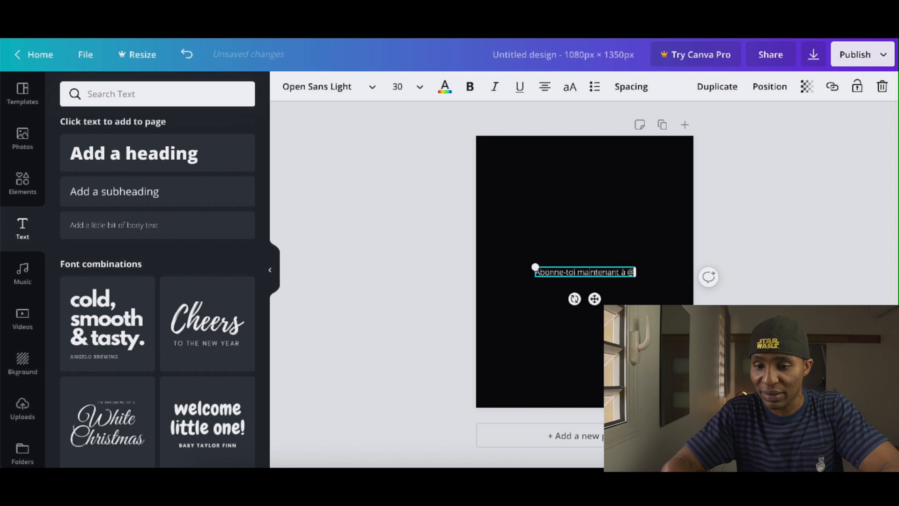
{"action": "type", "text": "philbk"}
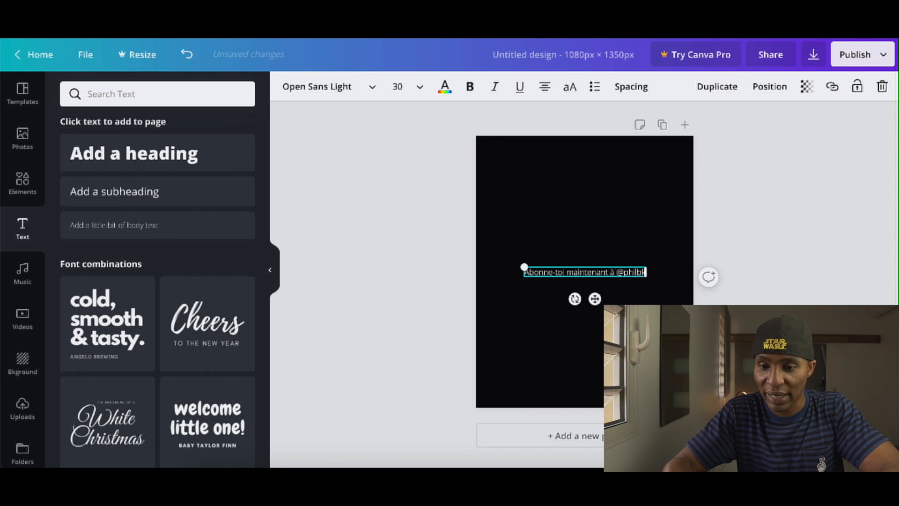
{"action": "type", "text": "a"}
{"action": "key", "text": "ctrl+a"}
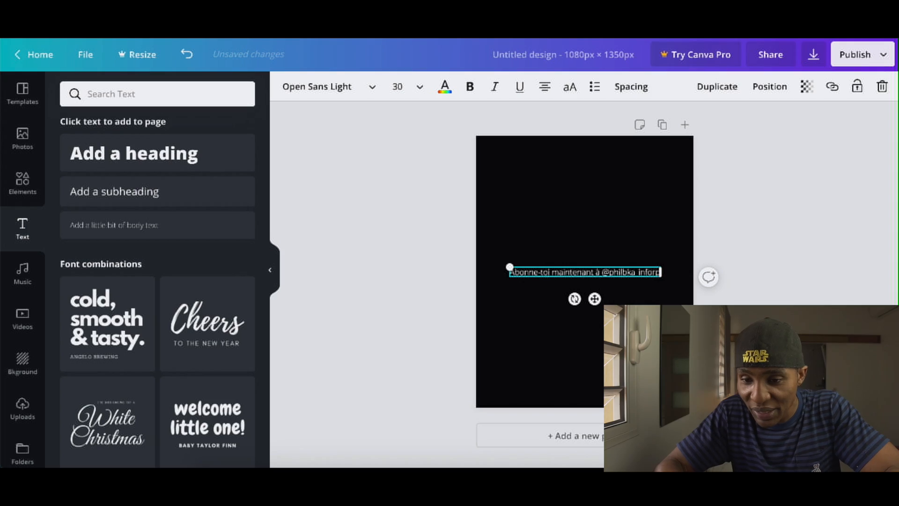
{"action": "left_click", "coordinate": [626, 283]}
{"action": "left_click", "coordinate": [447, 304]}
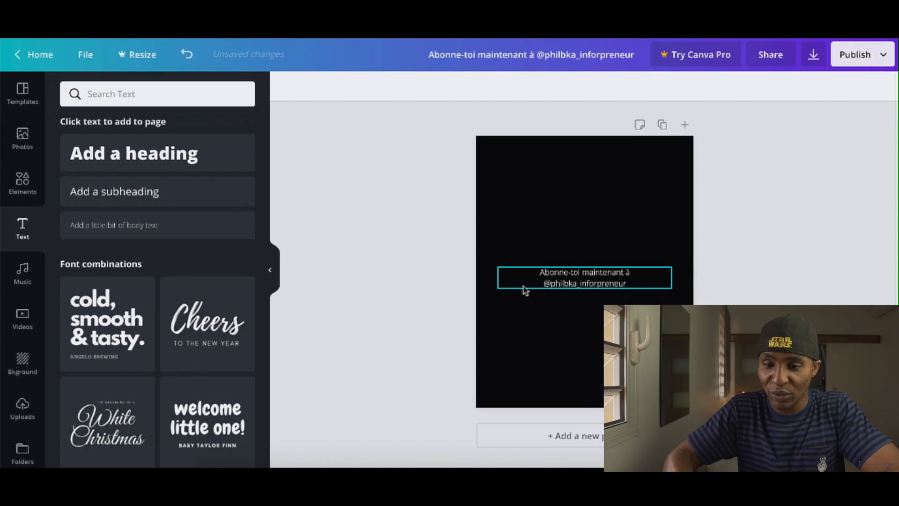
- Widen the "Abonne-toi maintenant" text box so that its text fits on a single line
{"action": "left_click", "coordinate": [513, 286]}
{"action": "left_click_drag", "start_coordinate": [495, 277], "coordinate": [464, 272]}
{"action": "left_click", "coordinate": [497, 305]}
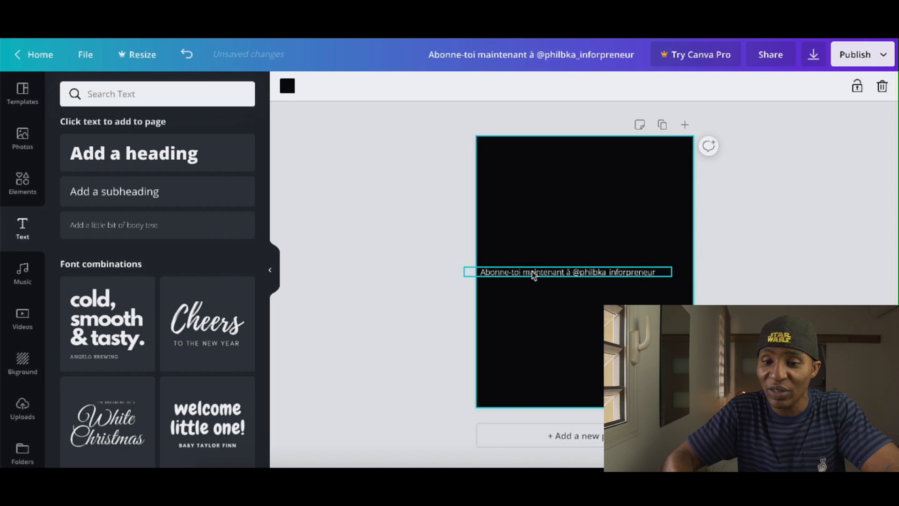
- Left-align the "Abonne-toi maintenant" text and move it to the bottom-left corner of the page
{"action": "left_click_drag", "start_coordinate": [534, 275], "coordinate": [555, 296]}
{"action": "left_click", "coordinate": [545, 87]}
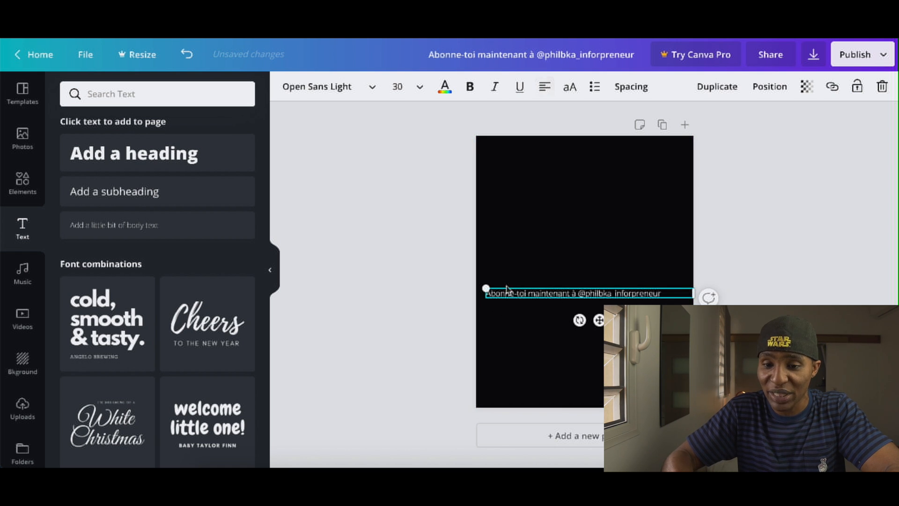
{"action": "left_click", "coordinate": [526, 301]}
{"action": "left_click_drag", "start_coordinate": [526, 297], "coordinate": [523, 398]}
{"action": "left_click", "coordinate": [404, 321]}
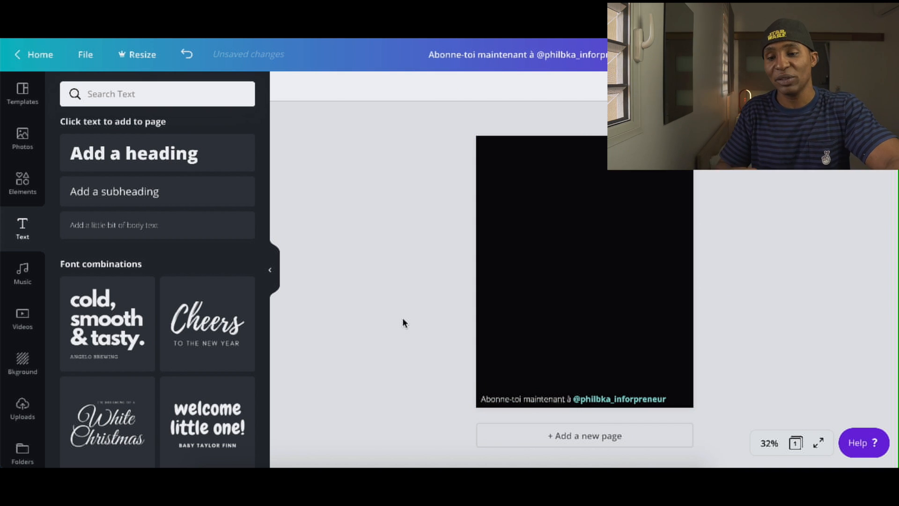
- Add a circle shape from the basic shapes to the middle of the black page
{"action": "left_click", "coordinate": [33, 110]}
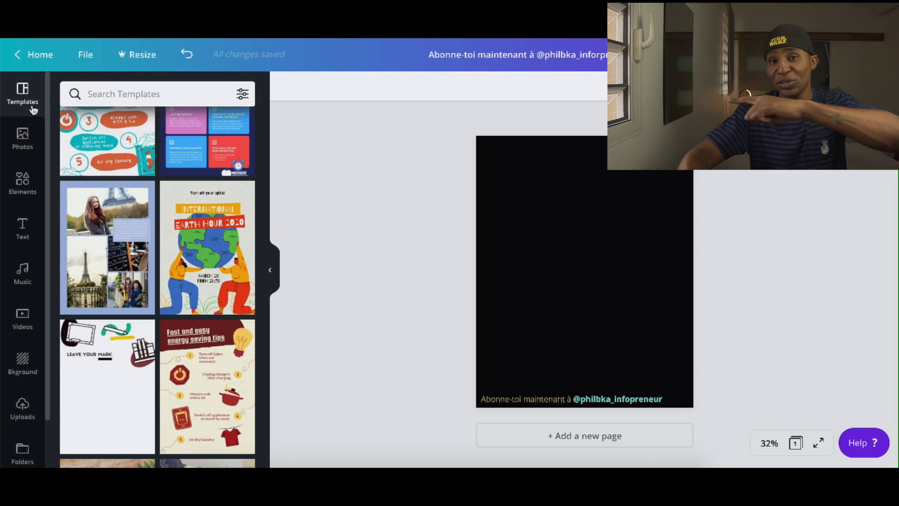
{"action": "left_click", "coordinate": [24, 180]}
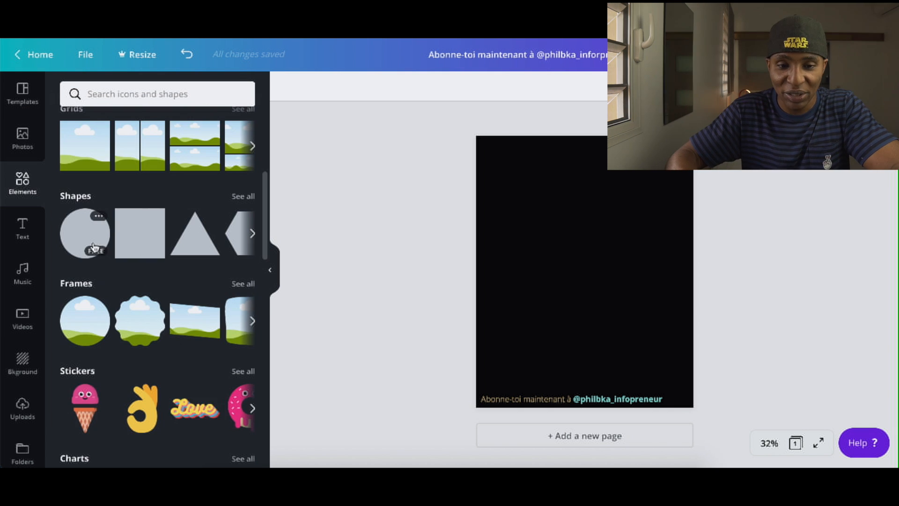
{"action": "left_click", "coordinate": [94, 247]}
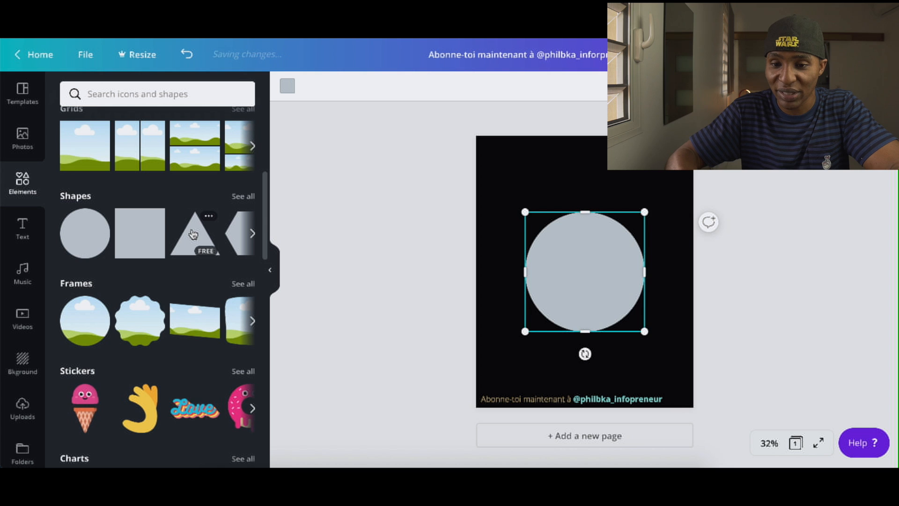
- Add a triangle shape over the circle and color it black
{"action": "left_click", "coordinate": [193, 234]}
{"action": "left_click", "coordinate": [287, 86]}
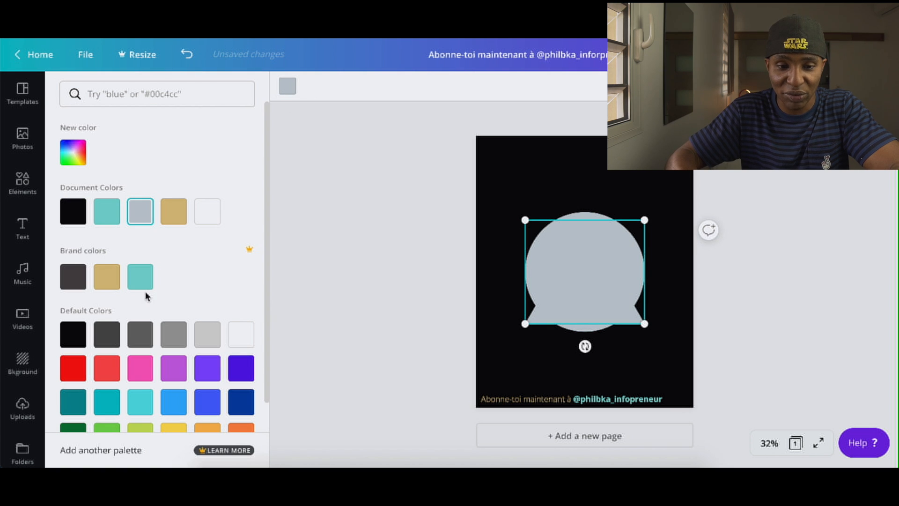
{"action": "left_click", "coordinate": [73, 334]}
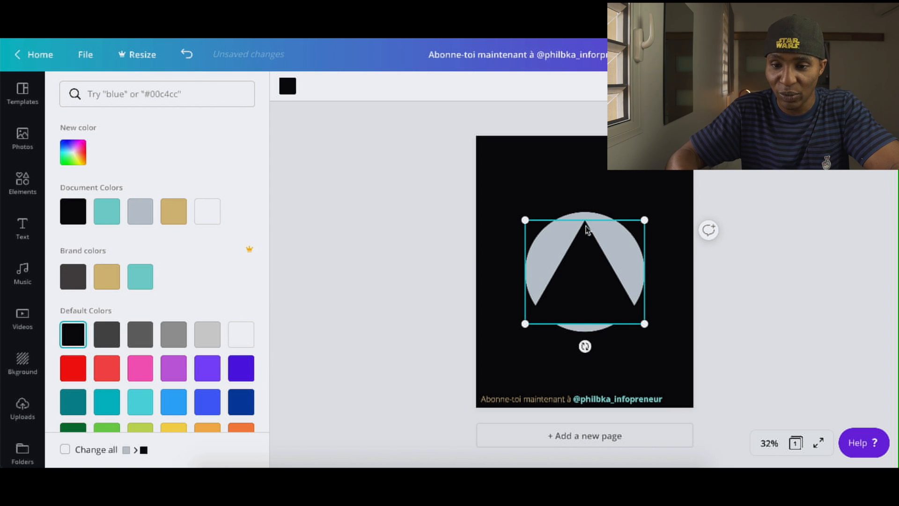
- Change the circle's color to white
{"action": "left_click", "coordinate": [598, 218]}
{"action": "left_click", "coordinate": [287, 86]}
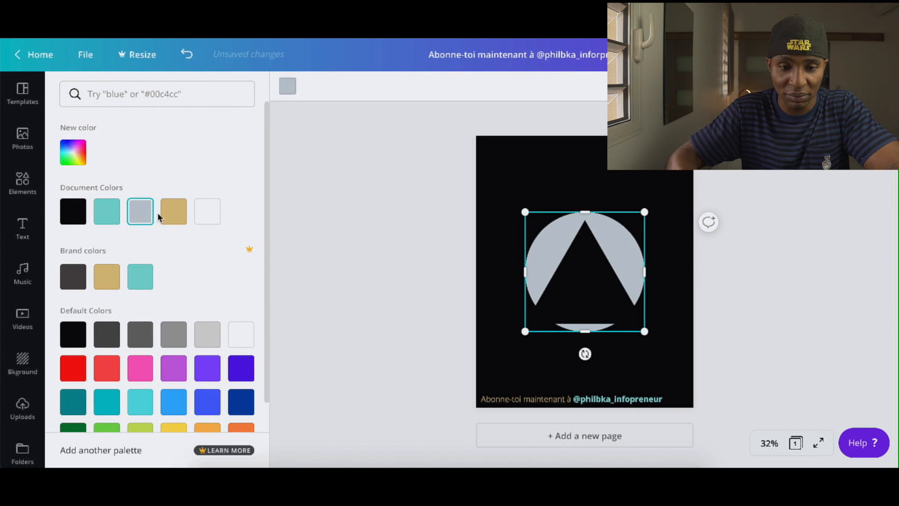
{"action": "left_click", "coordinate": [239, 334]}
- Shrink the black triangle inside the white circle and rotate it to point right, forming a play icon
{"action": "left_click", "coordinate": [610, 294]}
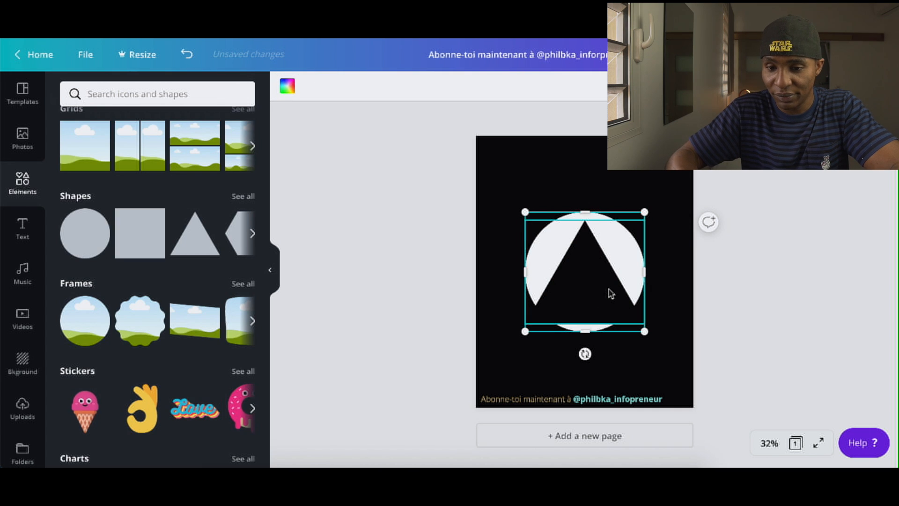
{"action": "left_click_drag", "start_coordinate": [526, 325], "coordinate": [586, 294]}
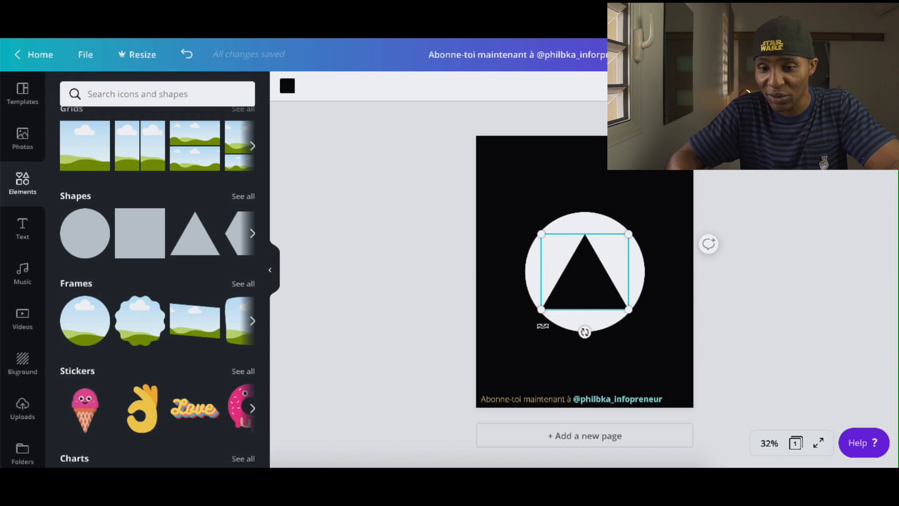
{"action": "left_click_drag", "start_coordinate": [584, 332], "coordinate": [588, 281]}
{"action": "left_click", "coordinate": [500, 271]}
{"action": "left_click", "coordinate": [523, 201]}
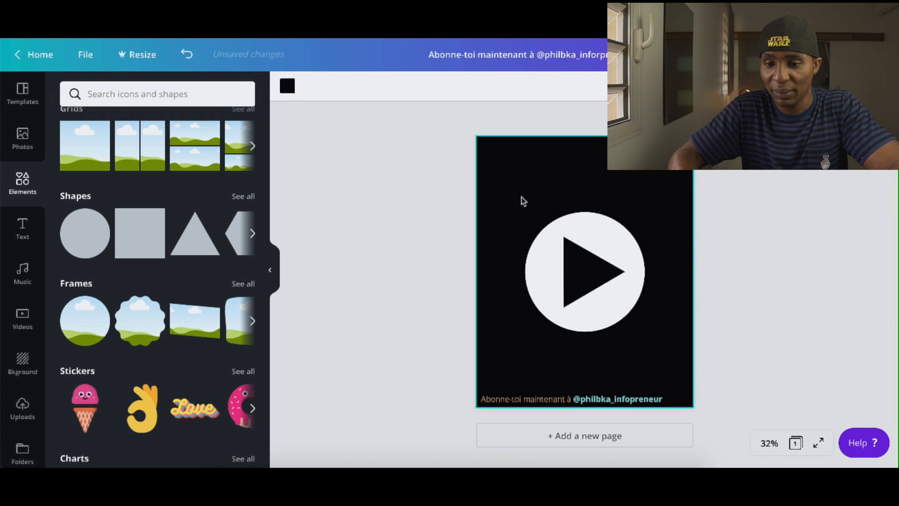
- Shrink the circle and triangle together to a small play icon and place it near the page's lower-right edge, above the call-to-action line
{"action": "left_click", "coordinate": [614, 320]}
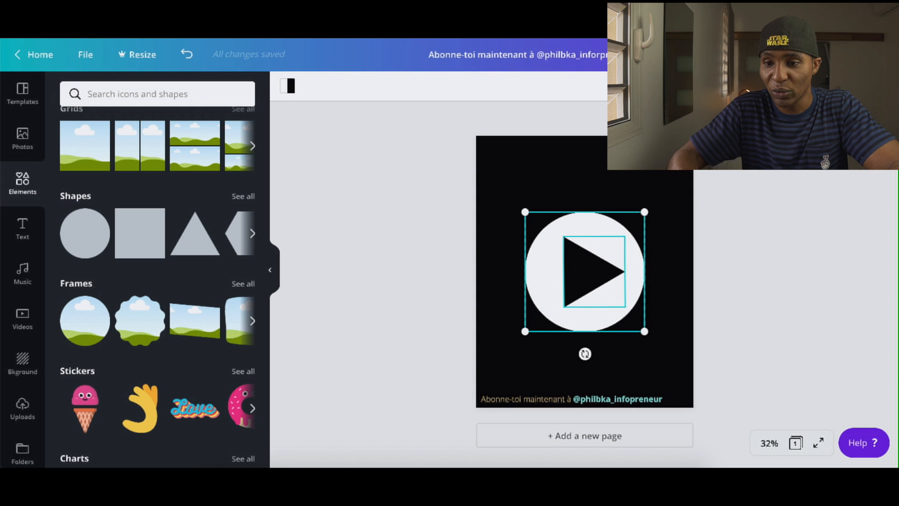
{"action": "left_click_drag", "start_coordinate": [633, 220], "coordinate": [550, 313]}
{"action": "left_click", "coordinate": [558, 326]}
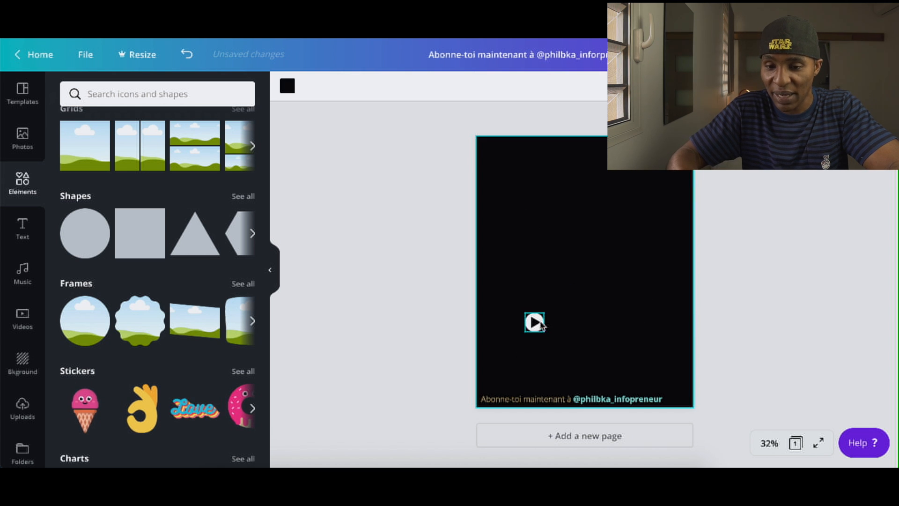
{"action": "left_click", "coordinate": [535, 322]}
{"action": "left_click_drag", "start_coordinate": [688, 354], "coordinate": [679, 345]}
{"action": "left_click", "coordinate": [749, 317]}
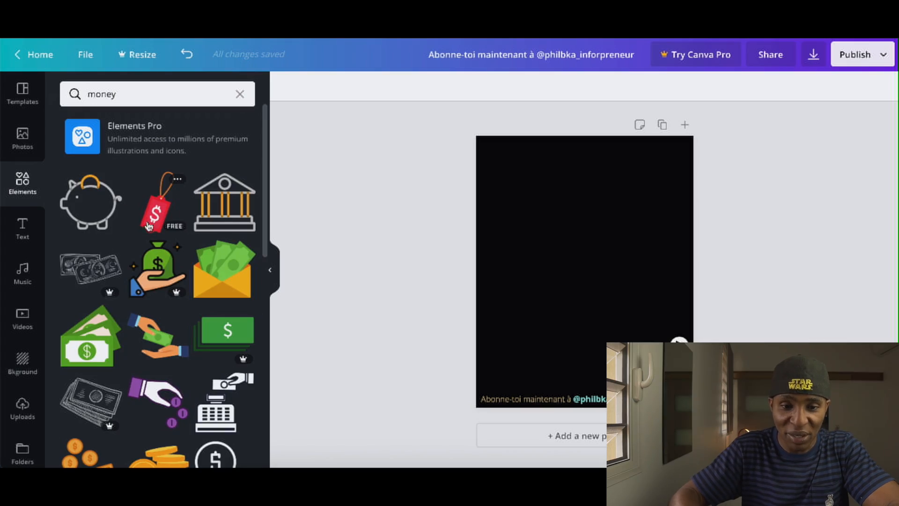
- Add the free red dollar price tag from the "money" results, shrink it and place it in the page's top-right corner
{"action": "left_click", "coordinate": [153, 231]}
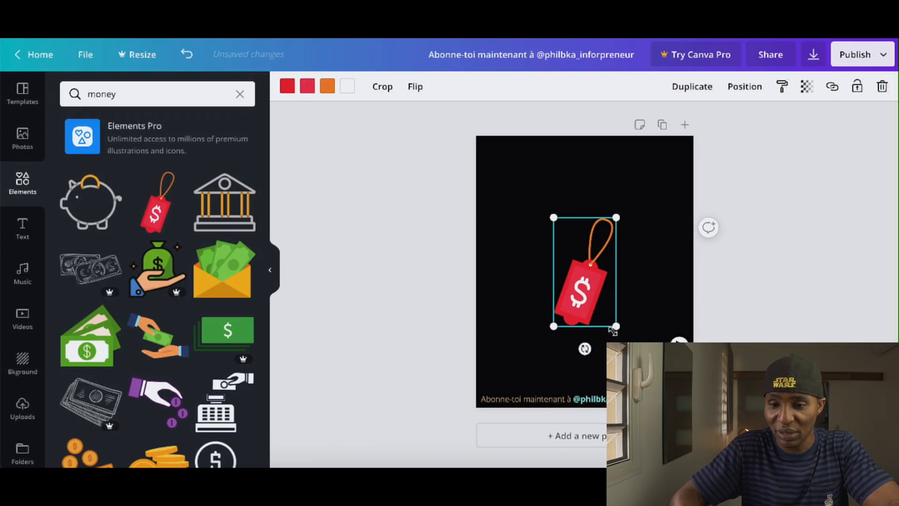
{"action": "left_click_drag", "start_coordinate": [574, 273], "coordinate": [686, 154]}
{"action": "left_click", "coordinate": [625, 249]}
{"action": "left_click", "coordinate": [733, 206]}
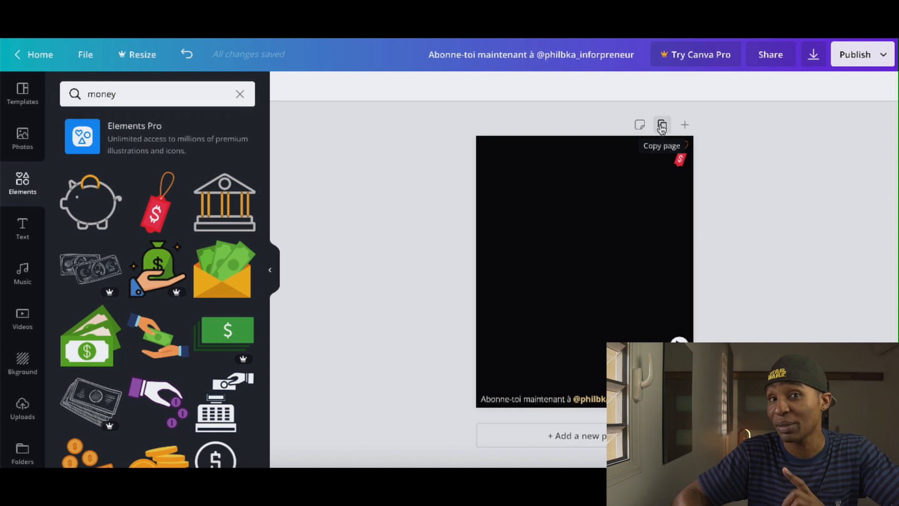
- Duplicate the finished page until the design has seven pages
{"action": "left_click", "coordinate": [662, 125]}
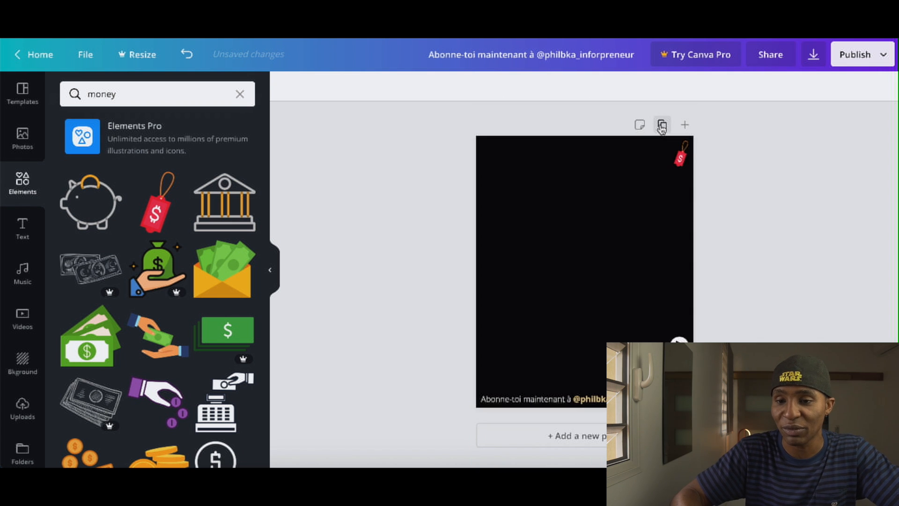
{"action": "left_click", "coordinate": [640, 126]}
{"action": "left_click", "coordinate": [640, 125]}
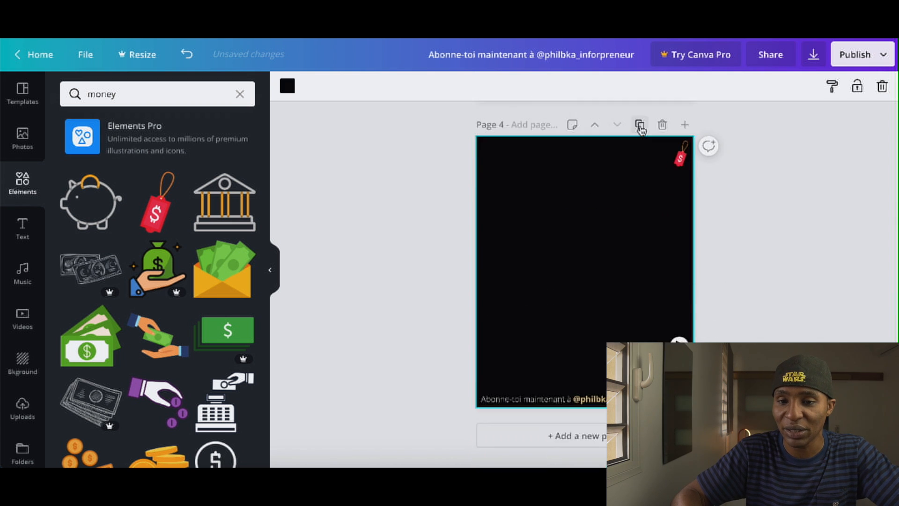
{"action": "left_click", "coordinate": [640, 125]}
{"action": "left_click", "coordinate": [639, 126]}
{"action": "left_click", "coordinate": [639, 125]}
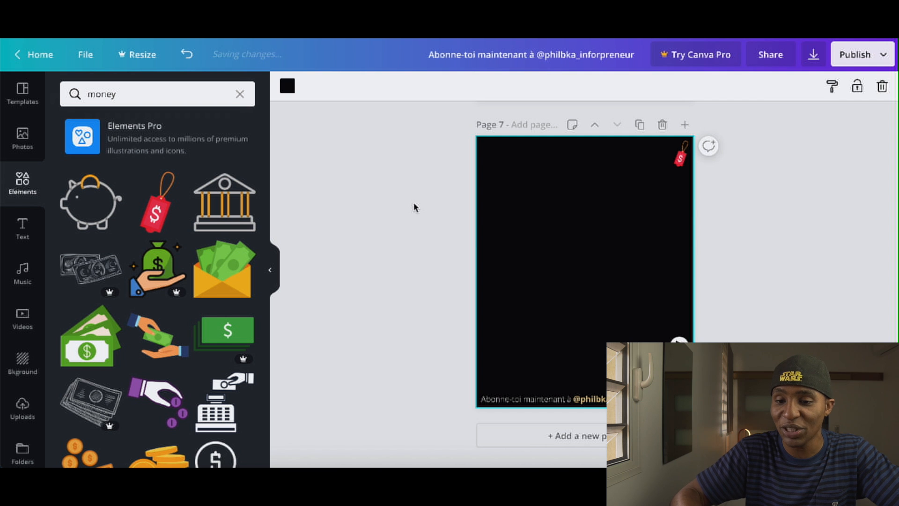
{"action": "scroll", "coordinate": [414, 207], "scroll_direction": "up", "scroll_amount": 20}
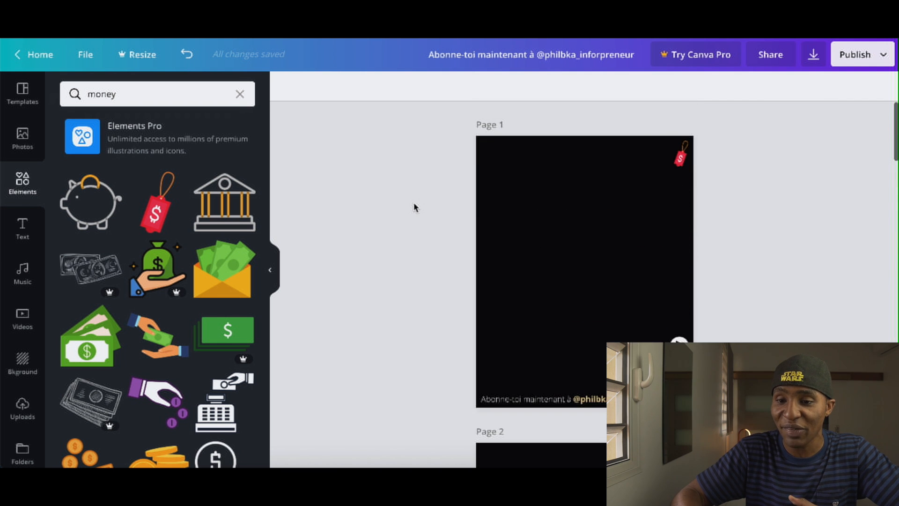
{"action": "scroll", "coordinate": [414, 208], "scroll_direction": "down", "scroll_amount": 20}
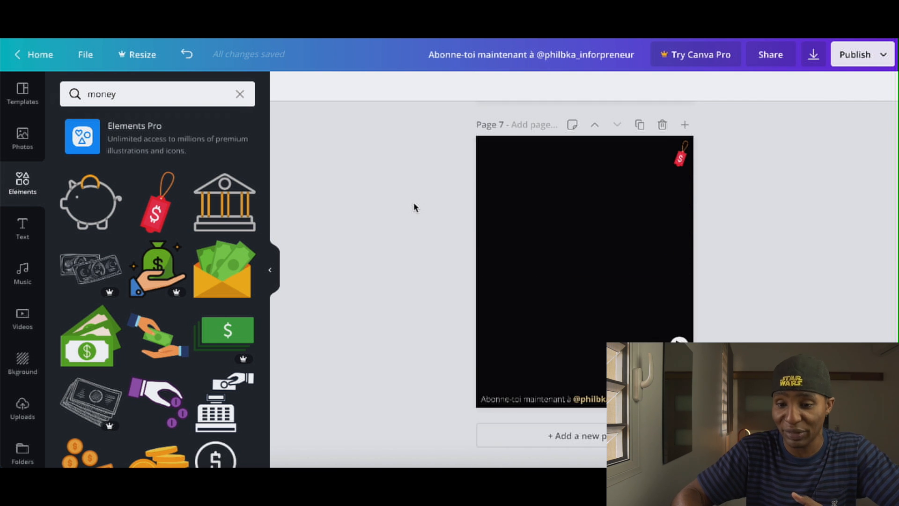
{"action": "scroll", "coordinate": [414, 208], "scroll_direction": "down", "scroll_amount": 1}
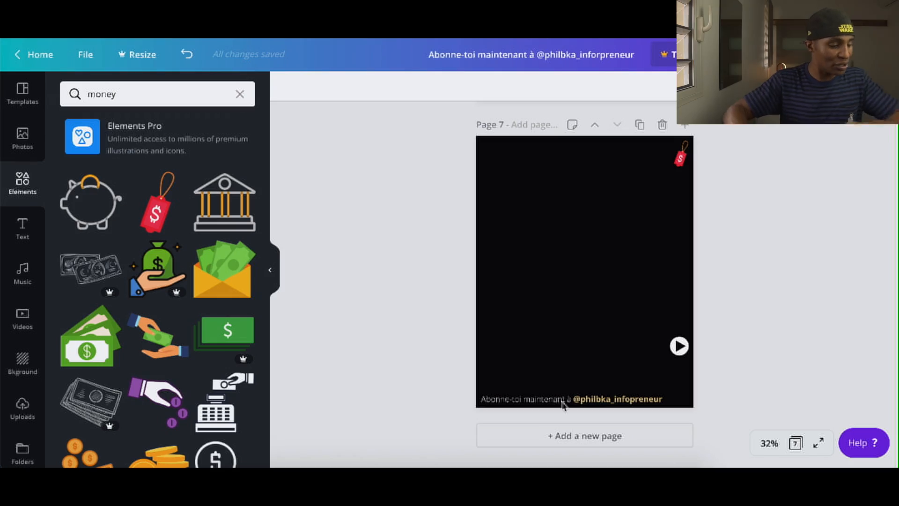
- Search the elements for "amazon" and browse to the free logo with the orange arrow
{"action": "left_click", "coordinate": [136, 96]}
{"action": "type", "text": "am"}
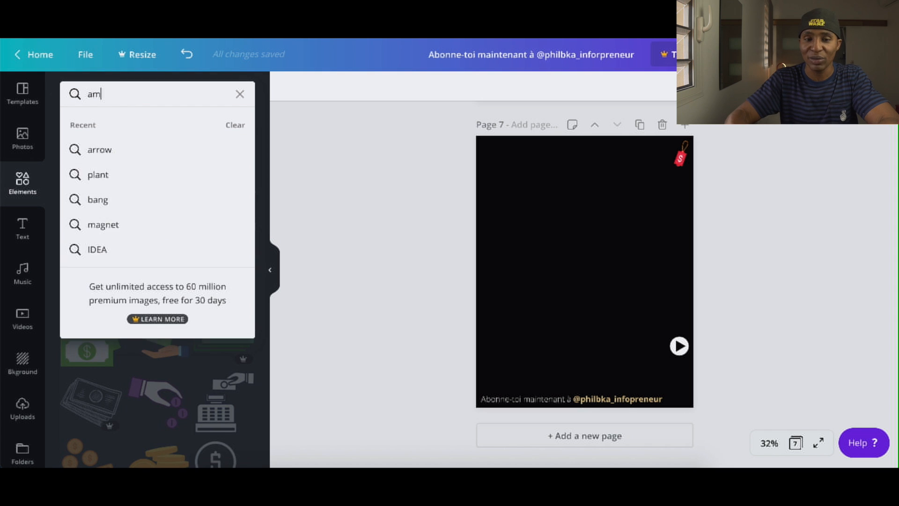
{"action": "type", "text": "azon"}
{"action": "key", "text": "Return"}
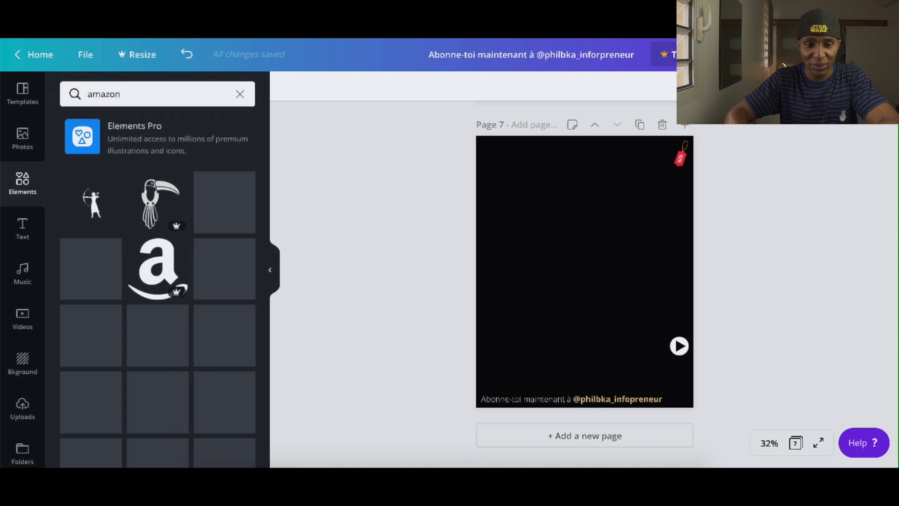
{"action": "scroll", "coordinate": [203, 274], "scroll_direction": "down", "scroll_amount": 10}
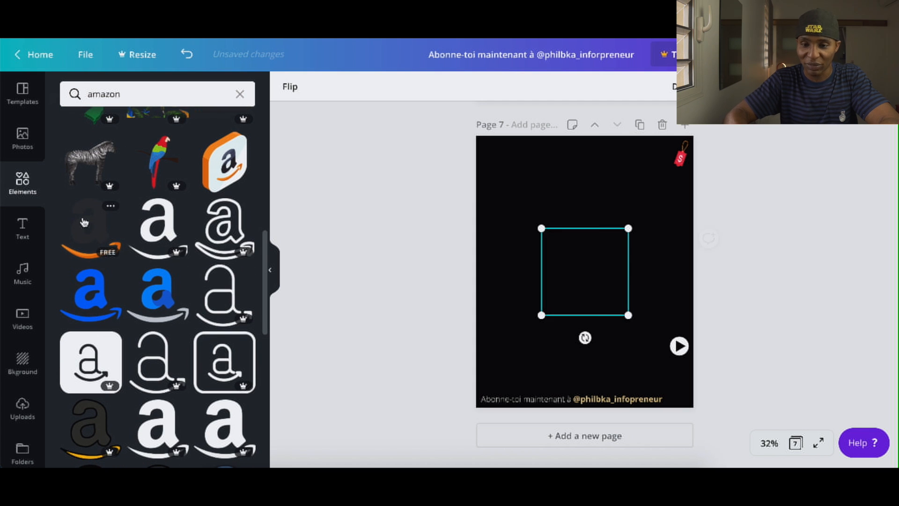
{"action": "left_click_drag", "start_coordinate": [634, 225], "coordinate": [686, 177]}
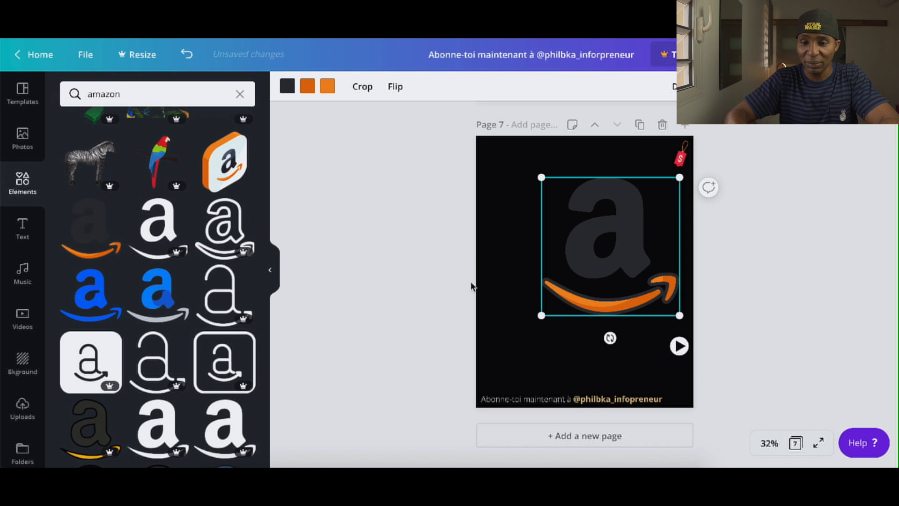
{"action": "left_click", "coordinate": [402, 317]}
{"action": "left_click_drag", "start_coordinate": [606, 245], "coordinate": [665, 256]}
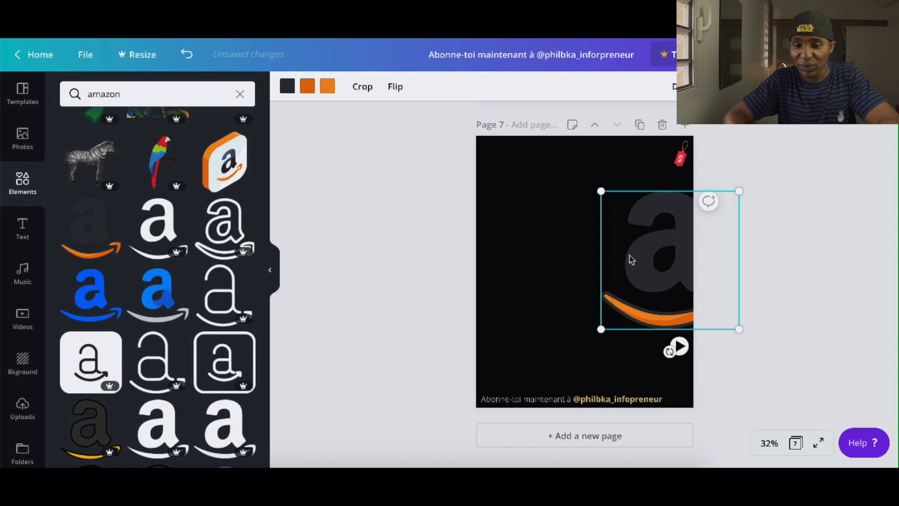
{"action": "key", "text": "Delete"}
- Add the free Amazon logo to page 2, enlarge it and position it so that it extends past the page's right edge
{"action": "scroll", "coordinate": [384, 166], "scroll_direction": "up", "scroll_amount": 20}
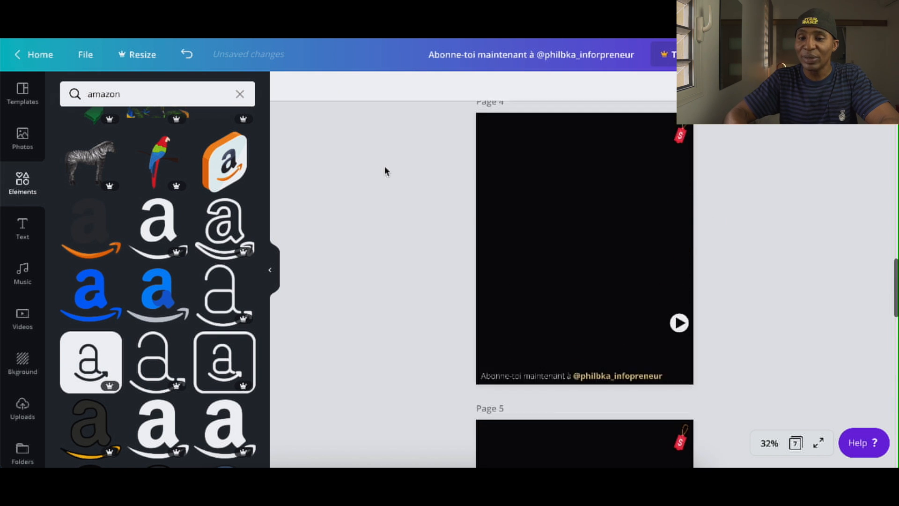
{"action": "scroll", "coordinate": [384, 171], "scroll_direction": "down", "scroll_amount": 2}
{"action": "left_click", "coordinate": [80, 232]}
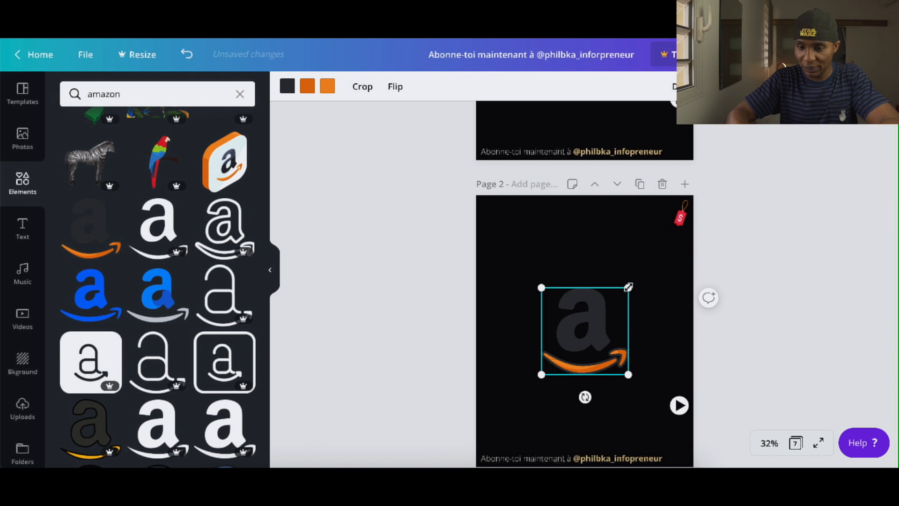
{"action": "left_click_drag", "start_coordinate": [628, 287], "coordinate": [743, 223]}
{"action": "left_click_drag", "start_coordinate": [619, 305], "coordinate": [646, 340]}
{"action": "mouse_move", "coordinate": [569, 412]}
{"action": "left_mouse_down"}
{"action": "mouse_move", "coordinate": [608, 372]}
{"action": "mouse_move", "coordinate": [578, 402]}
{"action": "left_mouse_up"}
{"action": "left_click_drag", "start_coordinate": [654, 330], "coordinate": [657, 334]}
- Send the Amazon logo on page 2 to the back, behind the play icon
{"action": "right_click", "coordinate": [655, 310]}
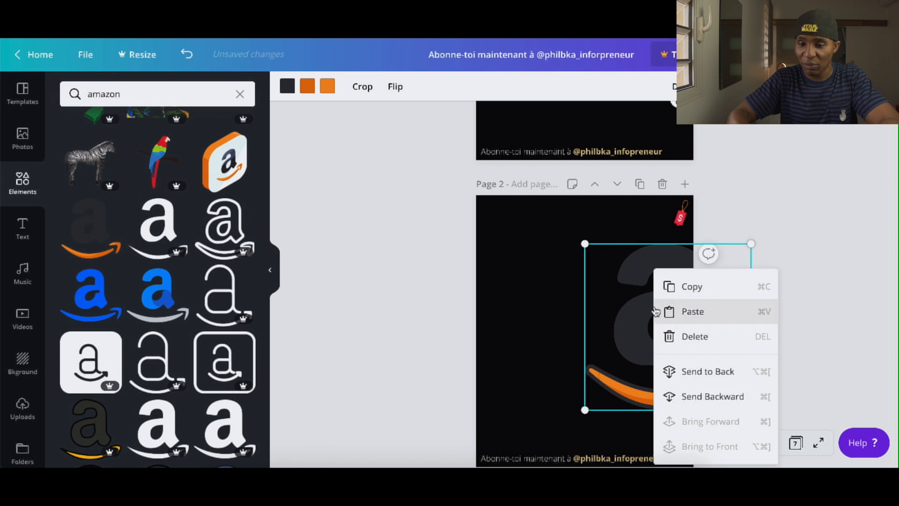
{"action": "left_click", "coordinate": [707, 371]}
{"action": "left_click", "coordinate": [742, 382]}
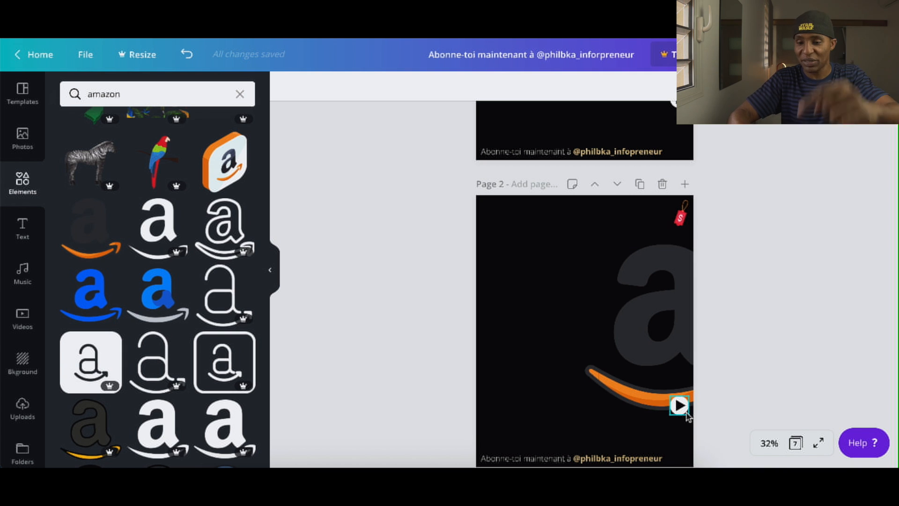
- Copy the Amazon logo from page 2 and paste it onto page 3
{"action": "left_click", "coordinate": [685, 352]}
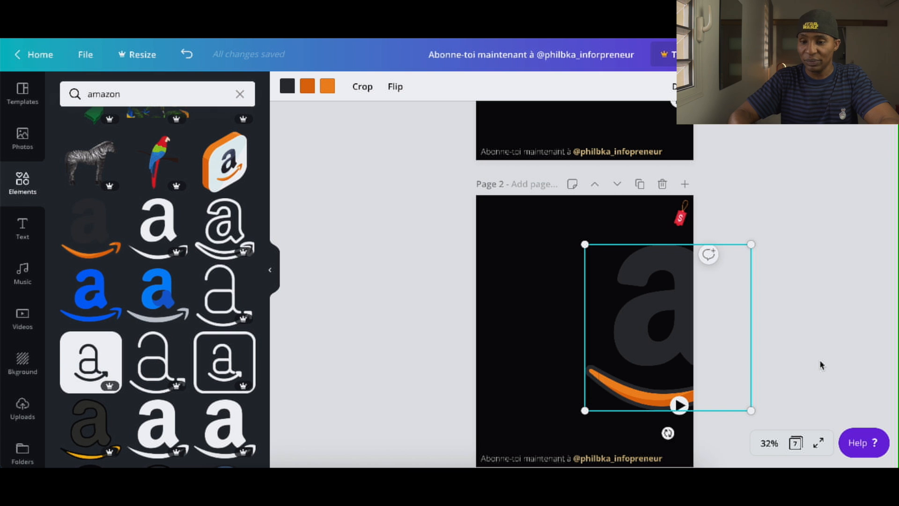
{"action": "key", "text": "super+c"}
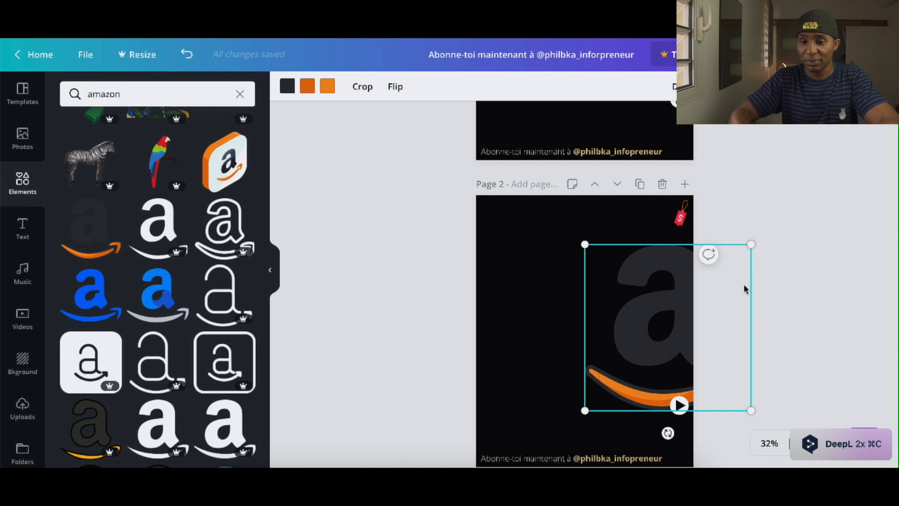
{"action": "scroll", "coordinate": [519, 295], "scroll_direction": "down", "scroll_amount": 6}
{"action": "left_click", "coordinate": [520, 296]}
{"action": "key", "text": "super+v"}
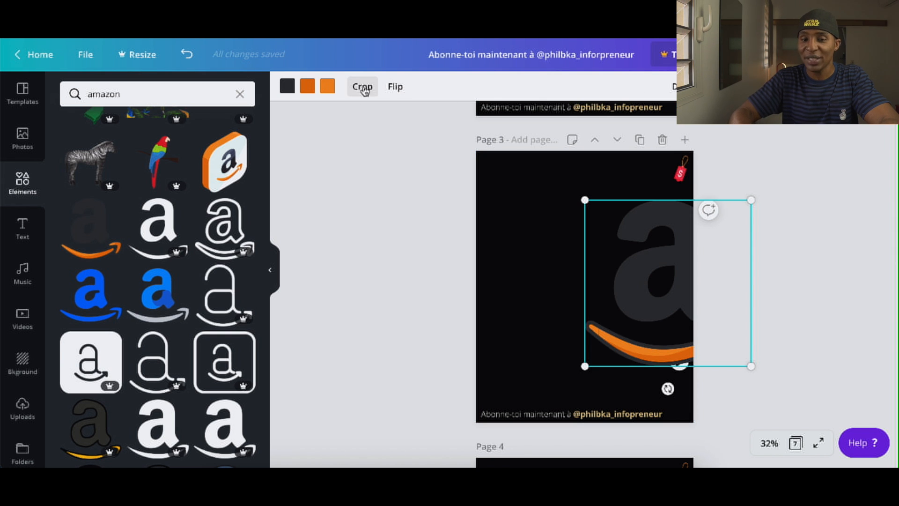
- Crop the Amazon logo on page 3 to only the part that extends beyond the page's right edge
{"action": "left_click", "coordinate": [362, 87]}
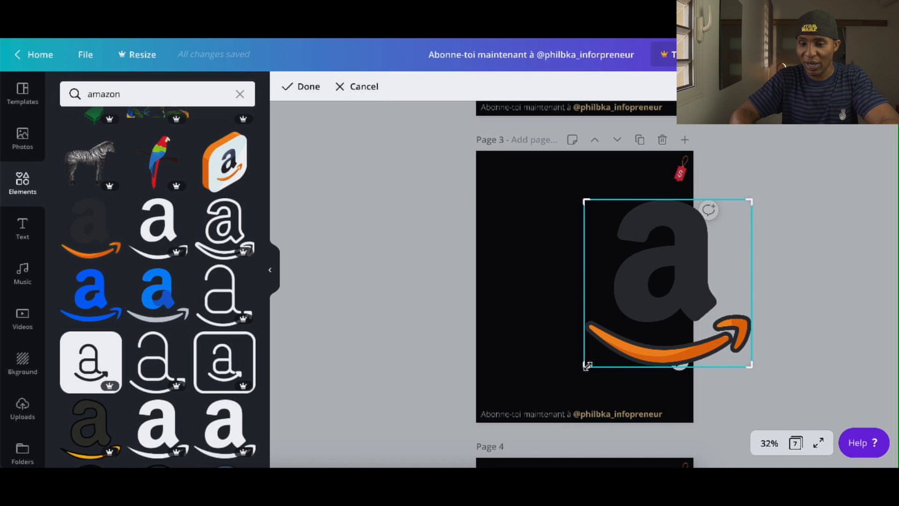
{"action": "left_click_drag", "start_coordinate": [587, 366], "coordinate": [689, 369]}
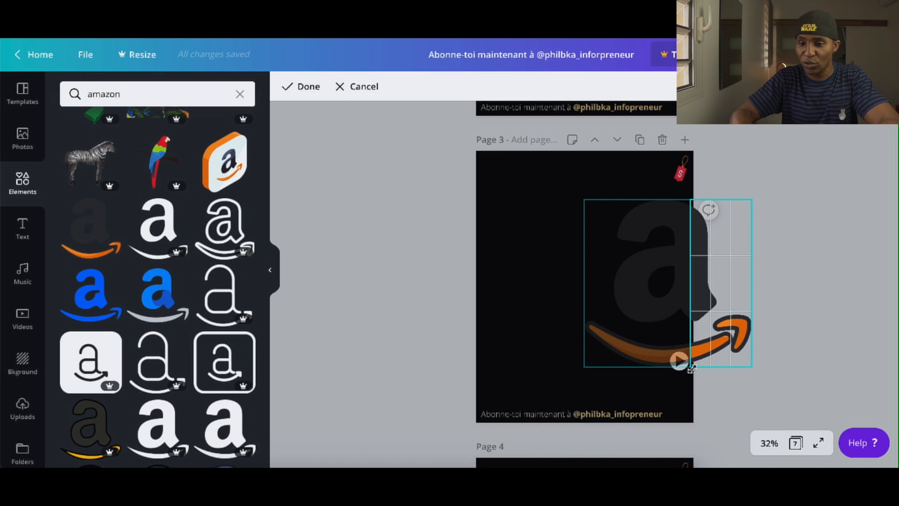
{"action": "key", "text": "Return"}
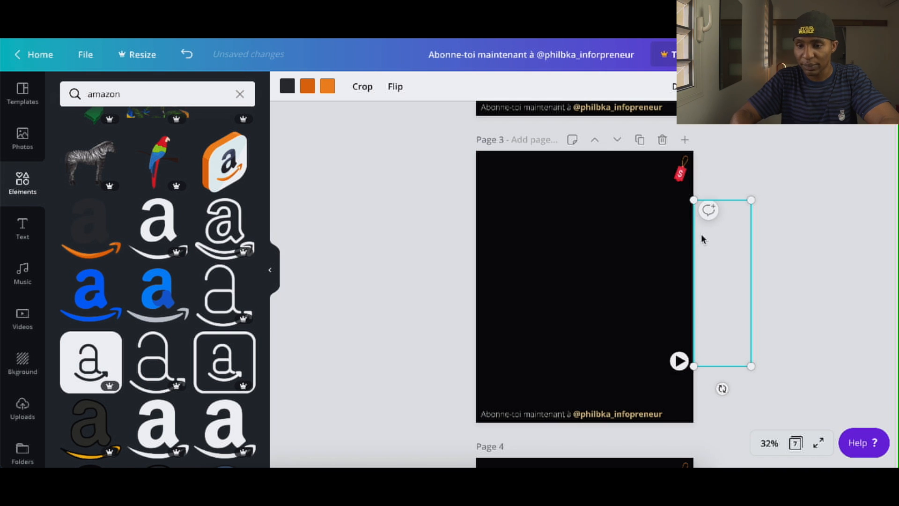
{"action": "key", "text": "Escape"}
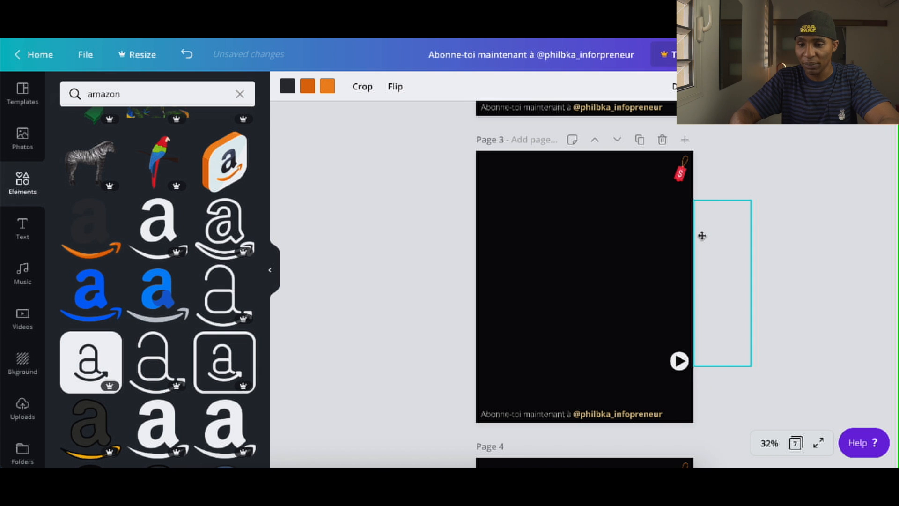
- Move the cropped logo piece to the left edge of page 3 so that it continues the logo from page 2
{"action": "left_click_drag", "start_coordinate": [702, 236], "coordinate": [485, 255]}
{"action": "left_click", "coordinate": [412, 263]}
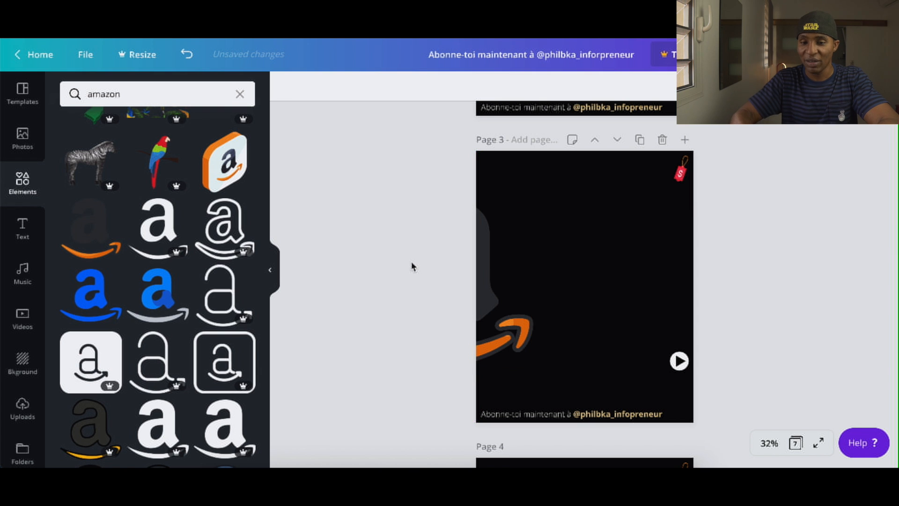
{"action": "scroll", "coordinate": [411, 262], "scroll_direction": "up", "scroll_amount": 7}
{"action": "scroll", "coordinate": [422, 299], "scroll_direction": "down", "scroll_amount": 5}
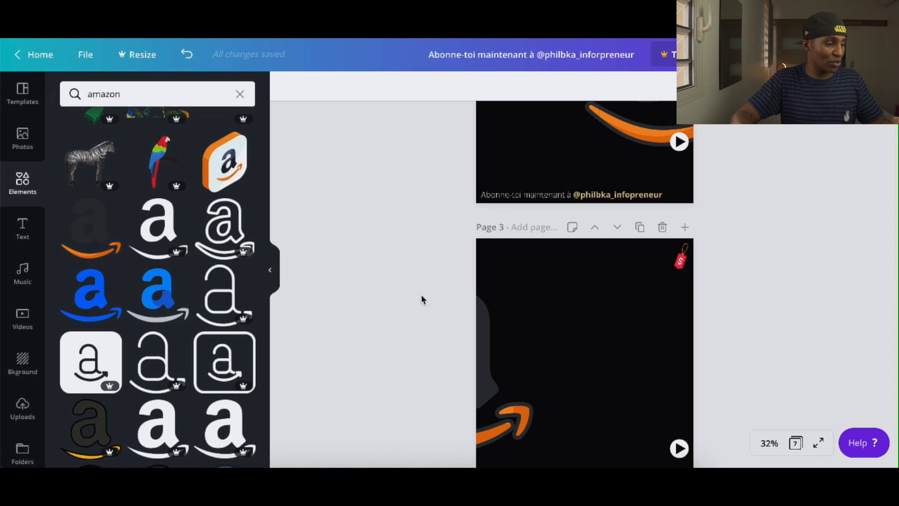
- Search the elements for "google" and add the round white Google logo to page 3
{"action": "double_click", "coordinate": [166, 99]}
{"action": "type", "text": "google"}
{"action": "key", "text": "Return"}
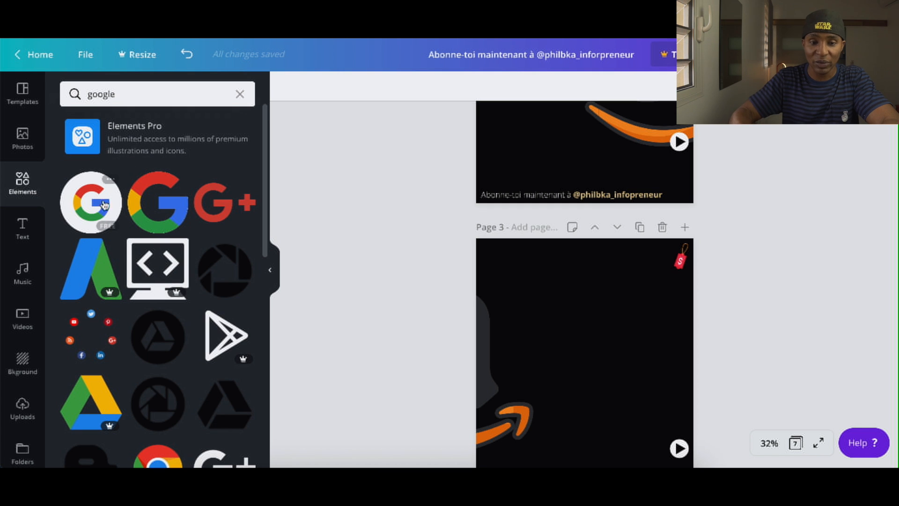
{"action": "left_click", "coordinate": [103, 205]}
- Enlarge the Google logo at page 3's upper right so it overhangs the right edge, and send it backward behind the price tag
{"action": "left_click_drag", "start_coordinate": [604, 401], "coordinate": [649, 291]}
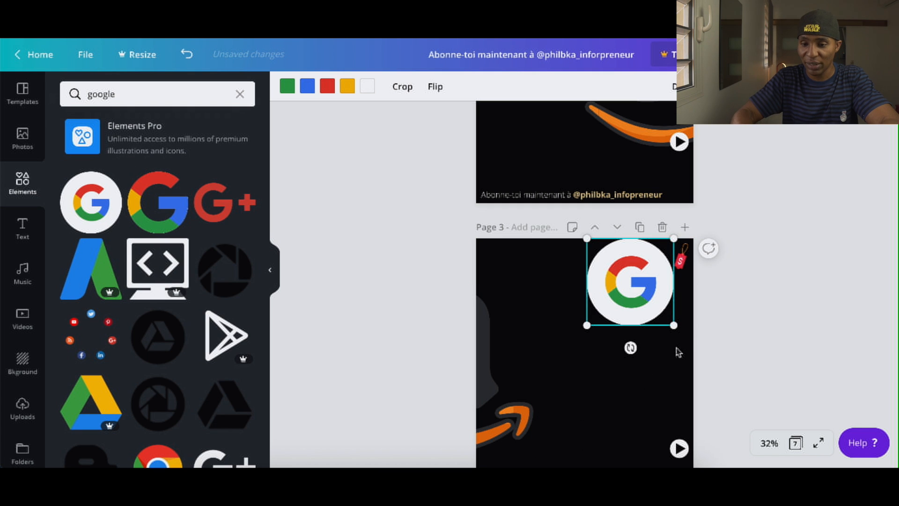
{"action": "mouse_move", "coordinate": [675, 330]}
{"action": "left_mouse_down"}
{"action": "mouse_move", "coordinate": [739, 414]}
{"action": "mouse_move", "coordinate": [703, 383]}
{"action": "mouse_move", "coordinate": [667, 414]}
{"action": "mouse_move", "coordinate": [682, 422]}
{"action": "mouse_move", "coordinate": [673, 326]}
{"action": "left_mouse_up"}
{"action": "right_click", "coordinate": [672, 325]}
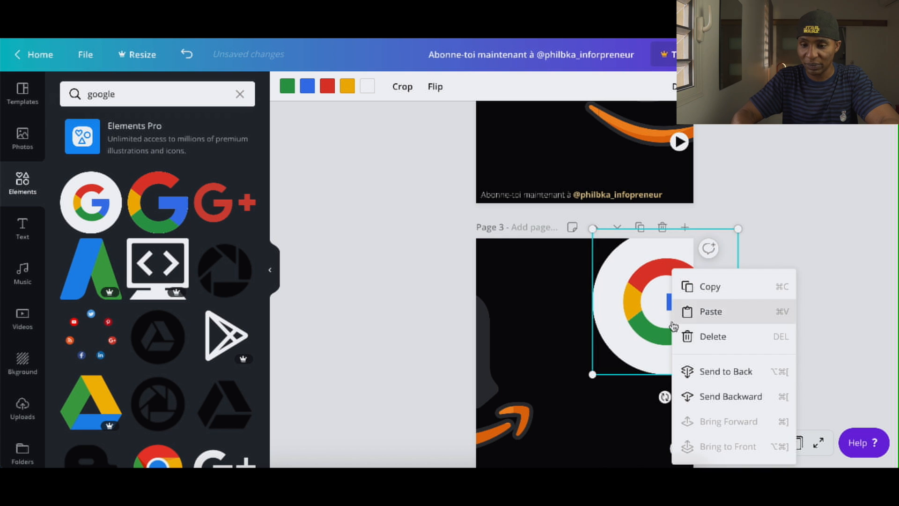
{"action": "left_click", "coordinate": [713, 396]}
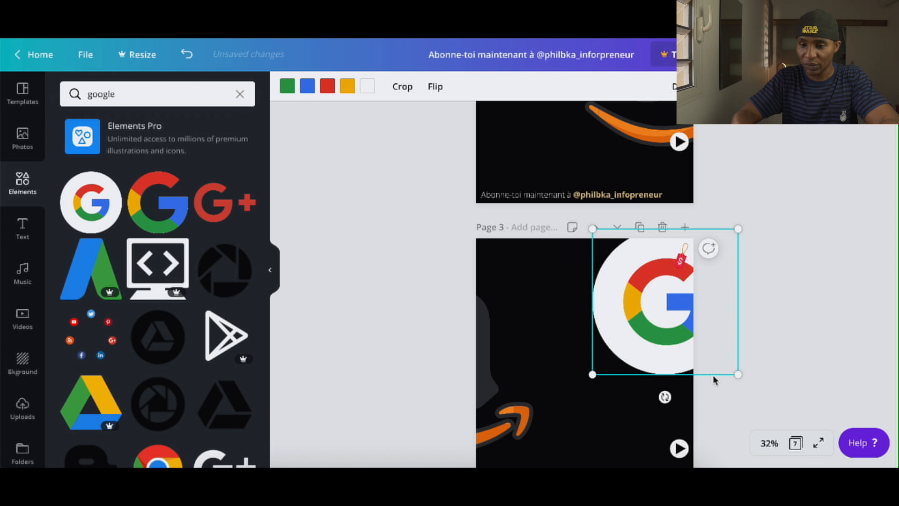
- Copy the Google logo from page 3 and paste it onto page 4
{"action": "scroll", "coordinate": [684, 328], "scroll_direction": "down", "scroll_amount": 5}
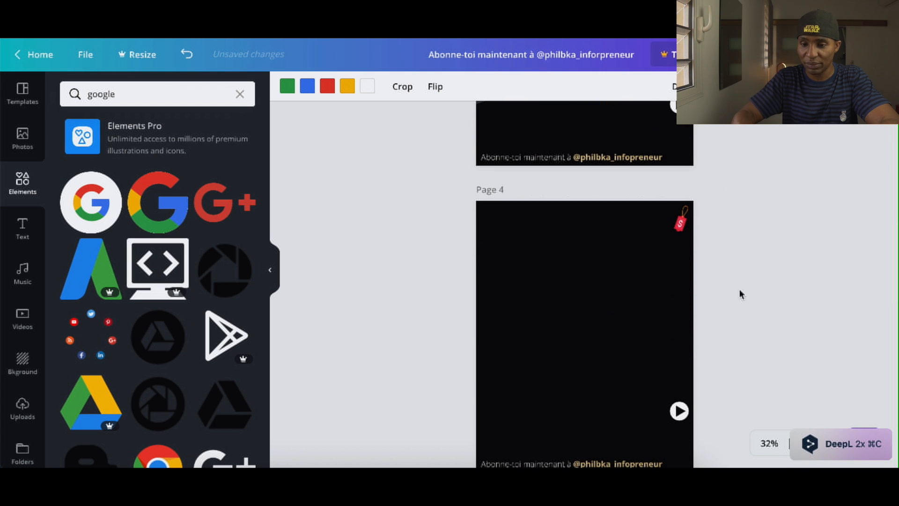
{"action": "scroll", "coordinate": [740, 294], "scroll_direction": "up", "scroll_amount": 5}
{"action": "left_click", "coordinate": [641, 209]}
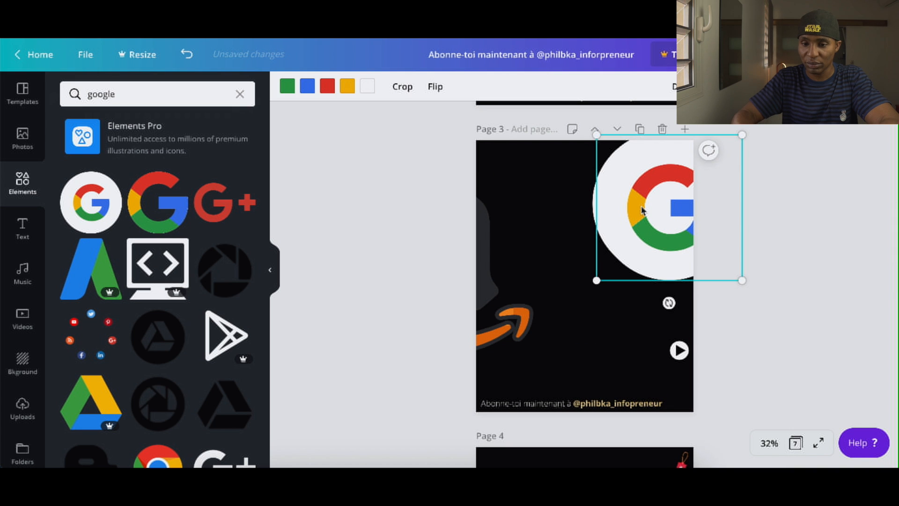
{"action": "key", "text": "ctrl+c"}
{"action": "scroll", "coordinate": [688, 341], "scroll_direction": "down", "scroll_amount": 5}
{"action": "key", "text": "ctrl+v"}
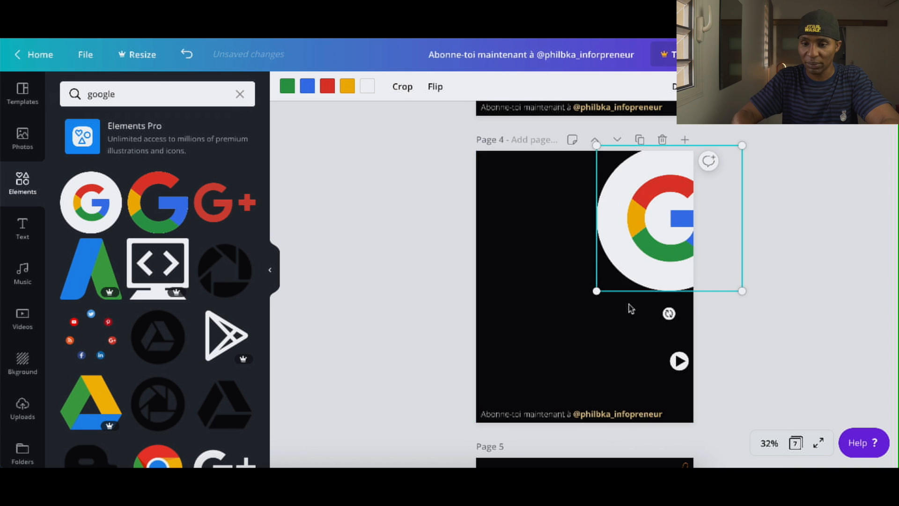
{"action": "scroll", "coordinate": [639, 286], "scroll_direction": "up", "scroll_amount": 4}
{"action": "scroll", "coordinate": [638, 287], "scroll_direction": "down", "scroll_amount": 3}
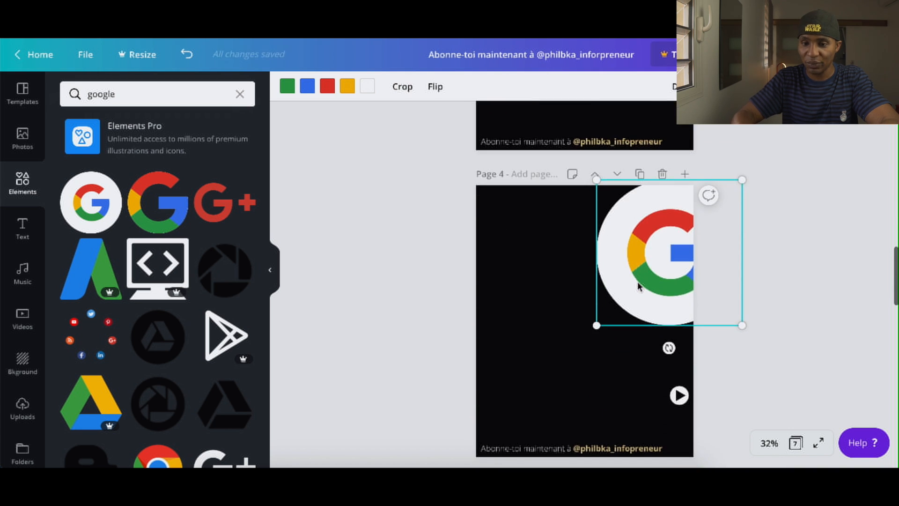
- Crop the Google logo on page 4 to only the part that extends beyond the page's right edge
{"action": "left_click", "coordinate": [392, 93]}
{"action": "left_click", "coordinate": [393, 93]}
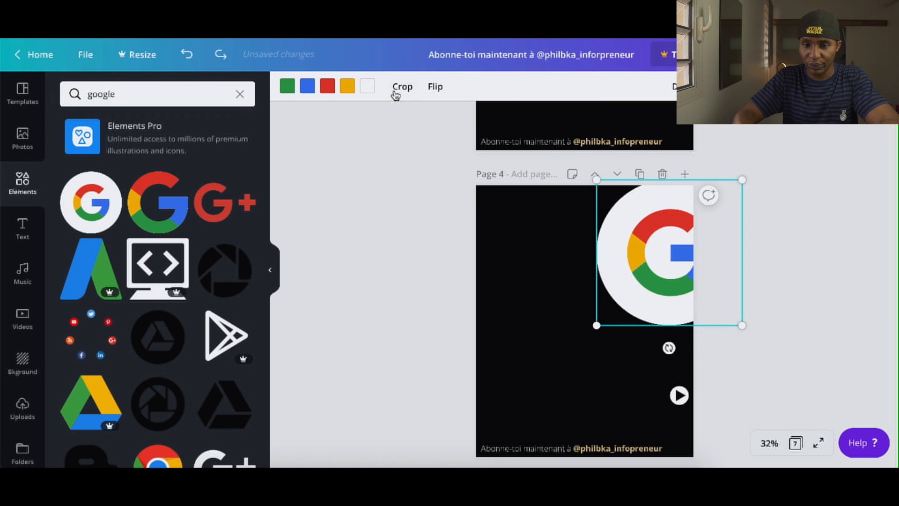
{"action": "left_click", "coordinate": [393, 89]}
{"action": "left_click_drag", "start_coordinate": [610, 324], "coordinate": [692, 340]}
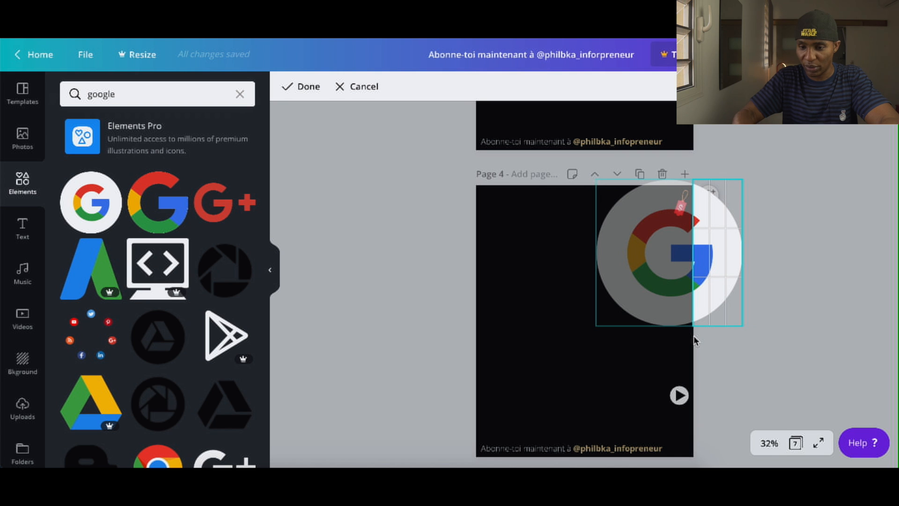
{"action": "left_click", "coordinate": [694, 341]}
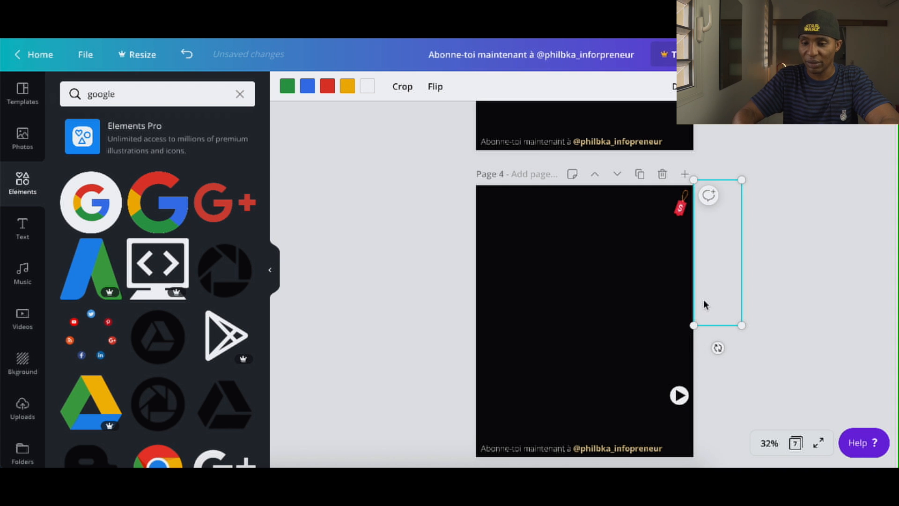
- Move the cropped Google logo piece to the left edge of page 4 so it continues the logo from page 3
{"action": "left_click_drag", "start_coordinate": [706, 305], "coordinate": [487, 294]}
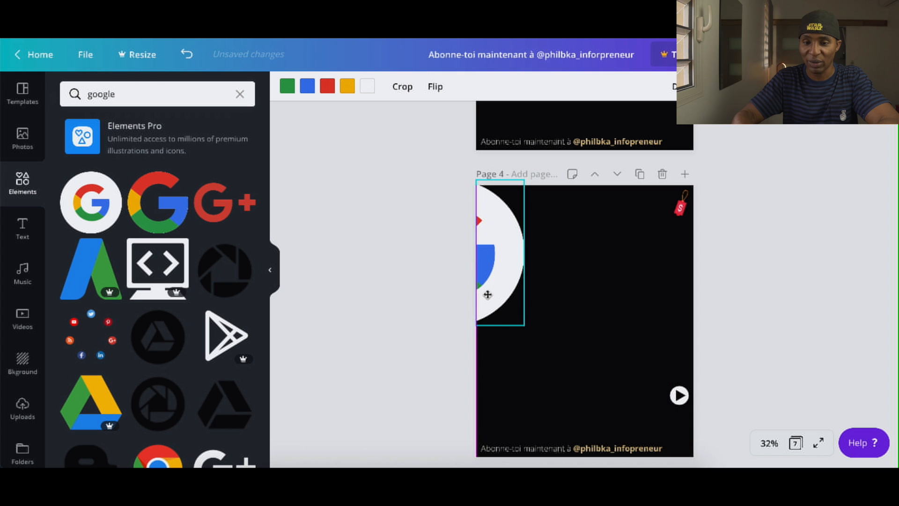
{"action": "left_click", "coordinate": [448, 300]}
{"action": "scroll", "coordinate": [405, 297], "scroll_direction": "up", "scroll_amount": 5}
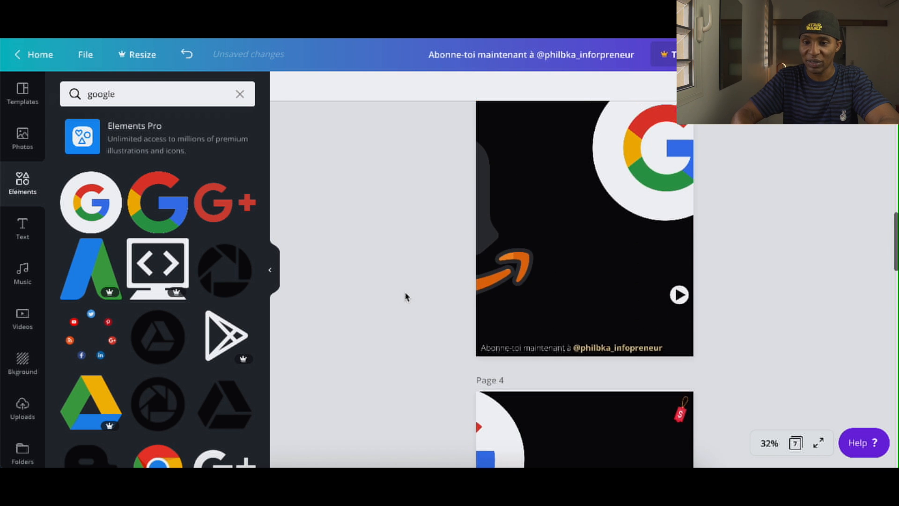
{"action": "scroll", "coordinate": [406, 297], "scroll_direction": "down", "scroll_amount": 4}
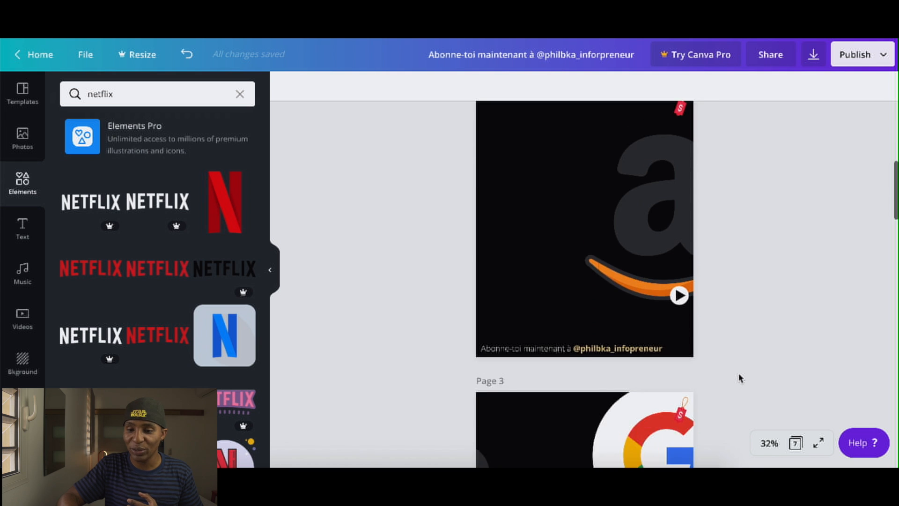
- Review how the Amazon, Google, Uber and Netflix logos run across pages 2 to 6
{"action": "scroll", "coordinate": [734, 370], "scroll_direction": "down", "scroll_amount": 5}
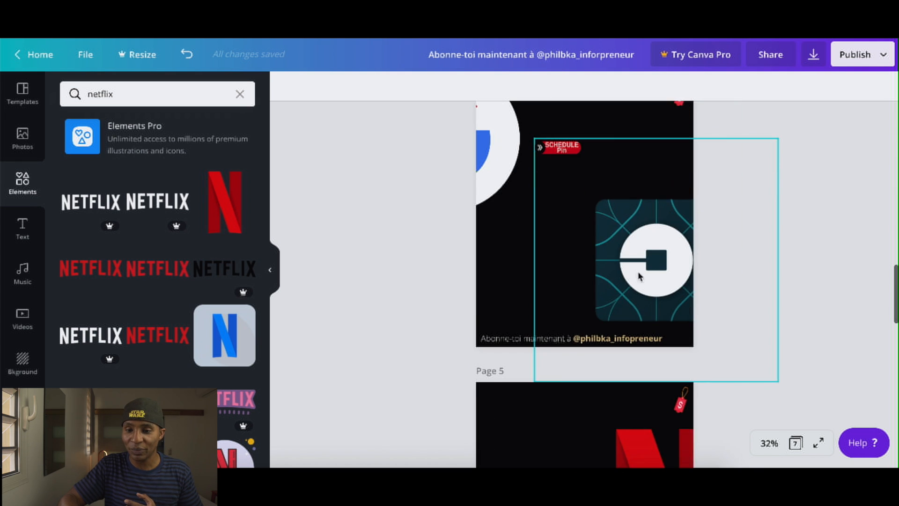
{"action": "scroll", "coordinate": [642, 281], "scroll_direction": "down", "scroll_amount": 10}
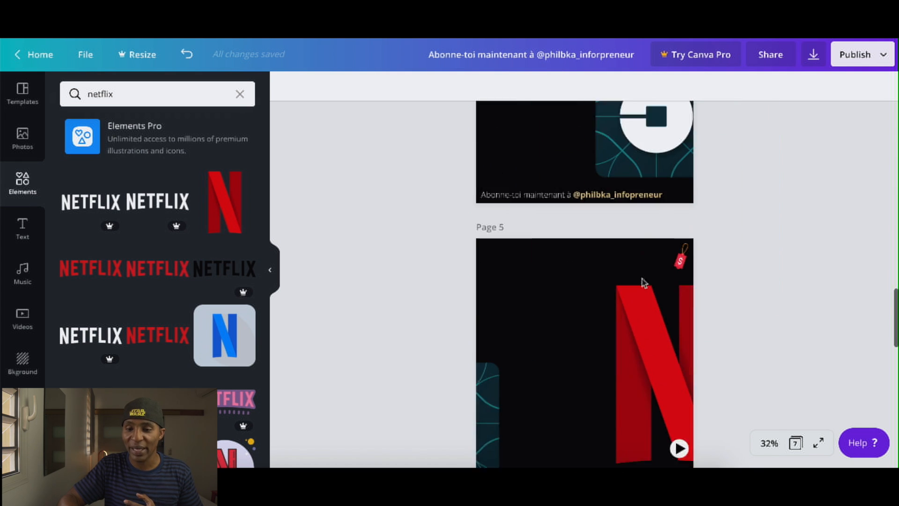
{"action": "scroll", "coordinate": [657, 313], "scroll_direction": "up", "scroll_amount": 10}
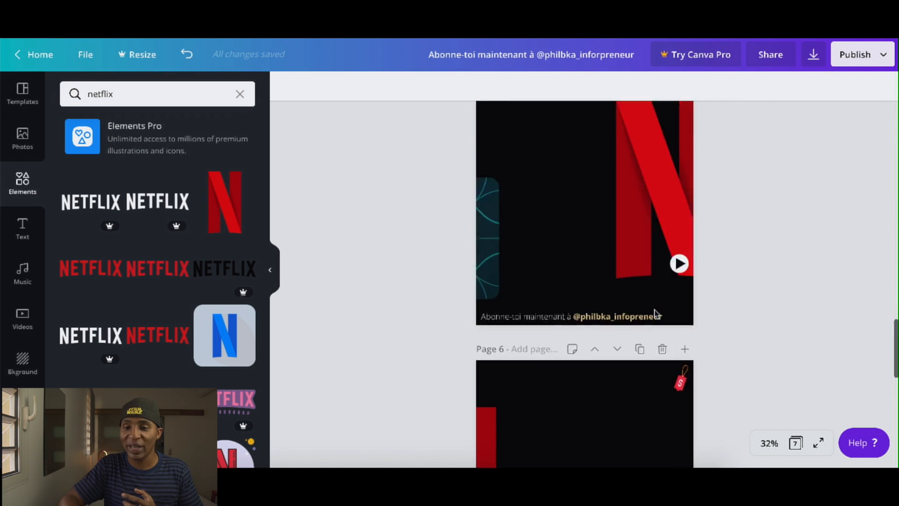
{"action": "scroll", "coordinate": [608, 328], "scroll_direction": "up", "scroll_amount": 5}
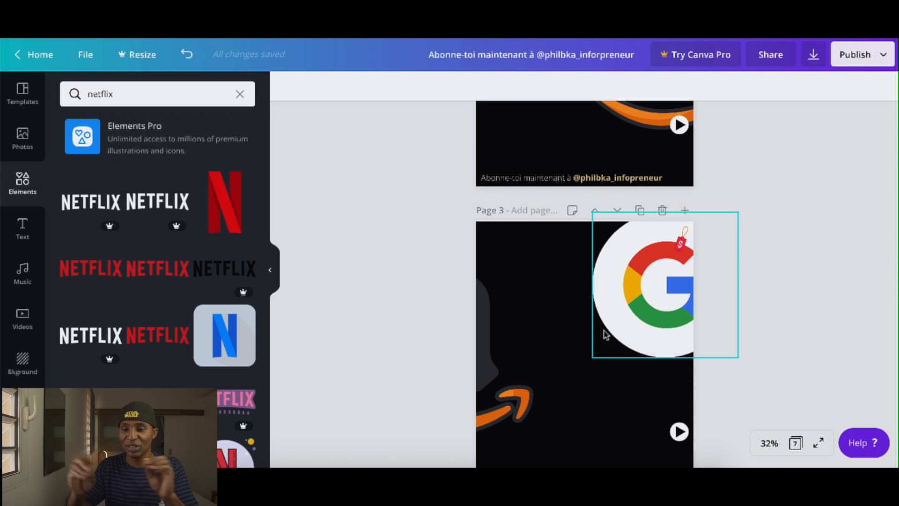
{"action": "scroll", "coordinate": [606, 334], "scroll_direction": "up", "scroll_amount": 5}
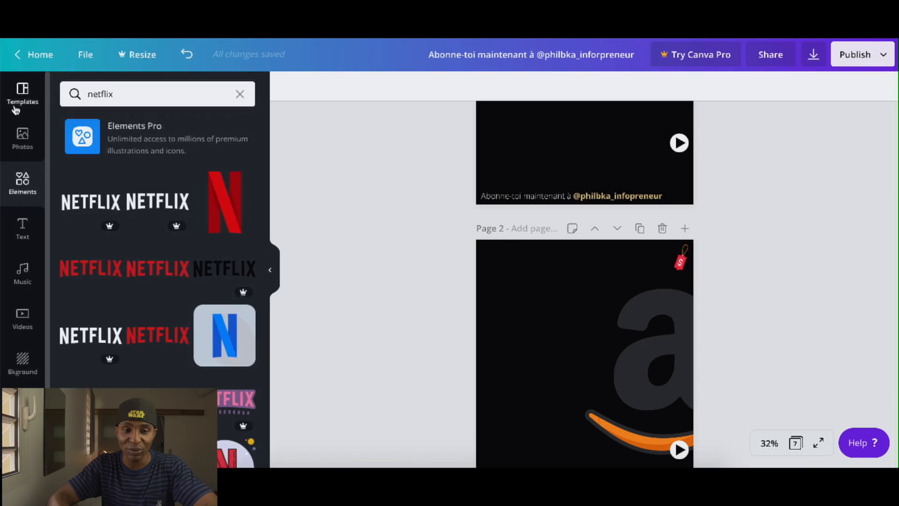
{"action": "left_click", "coordinate": [20, 98]}
{"action": "left_click", "coordinate": [21, 138]}
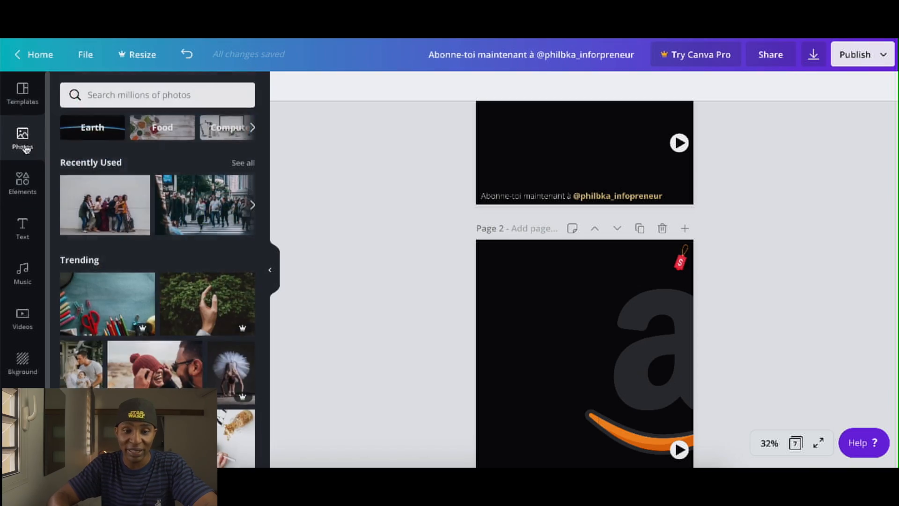
{"action": "left_click", "coordinate": [20, 192]}
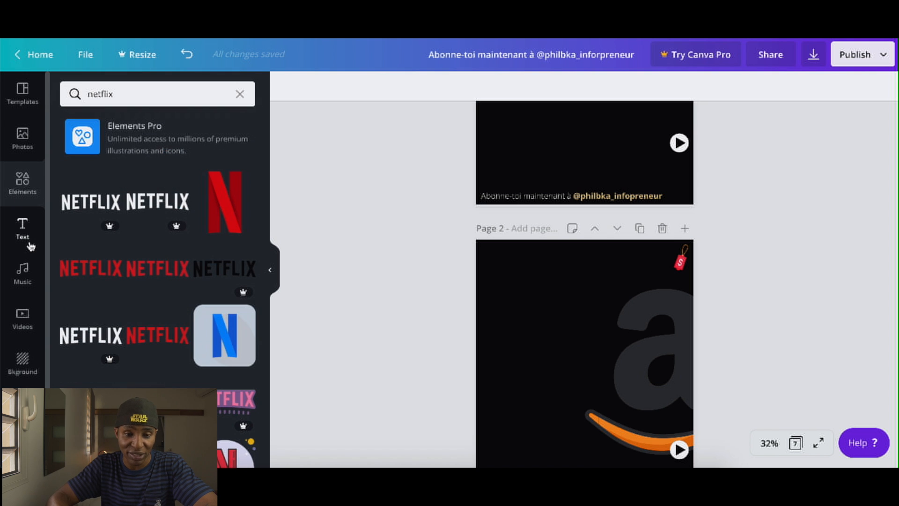
- Enter "quote" in the text search and add the "cold, smooth & tasty." font combination to page 2
{"action": "left_click", "coordinate": [29, 243]}
{"action": "left_click", "coordinate": [144, 96]}
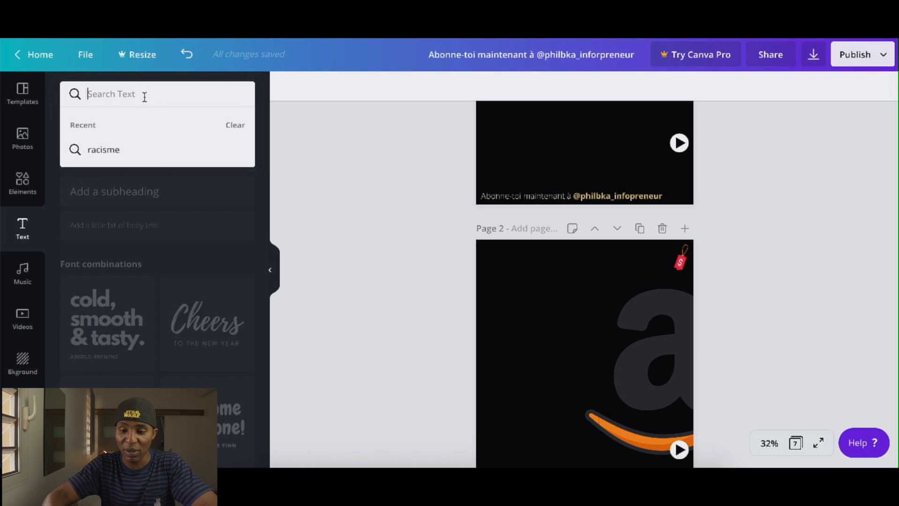
{"action": "type", "text": "quote"}
{"action": "scroll", "coordinate": [140, 277], "scroll_direction": "down", "scroll_amount": 5}
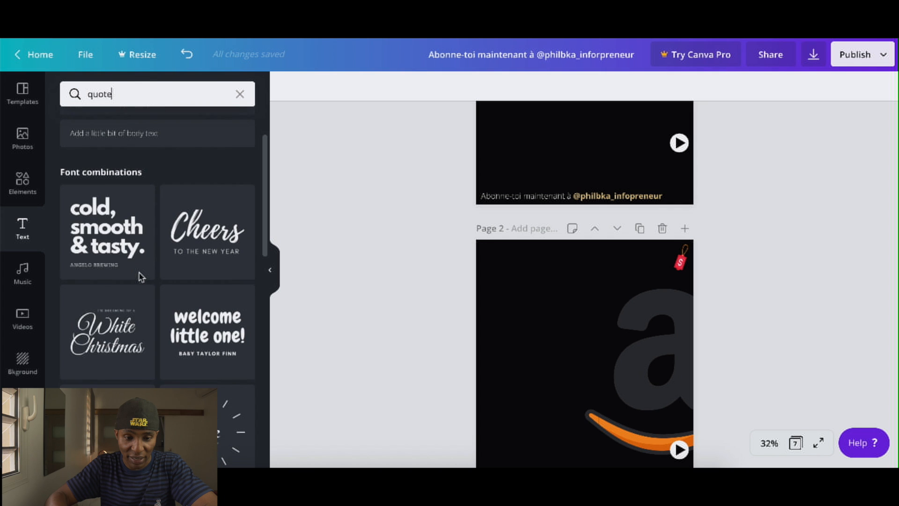
{"action": "scroll", "coordinate": [140, 344], "scroll_direction": "up", "scroll_amount": 4}
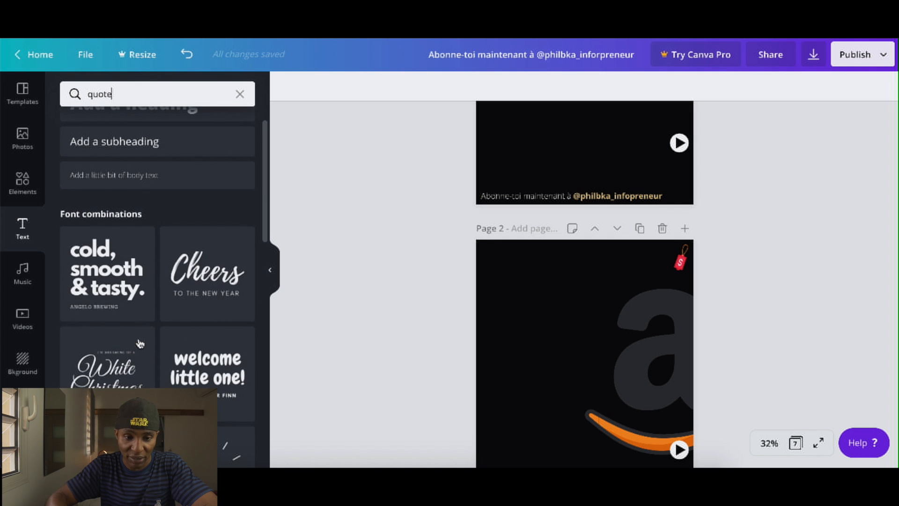
{"action": "left_click", "coordinate": [154, 279]}
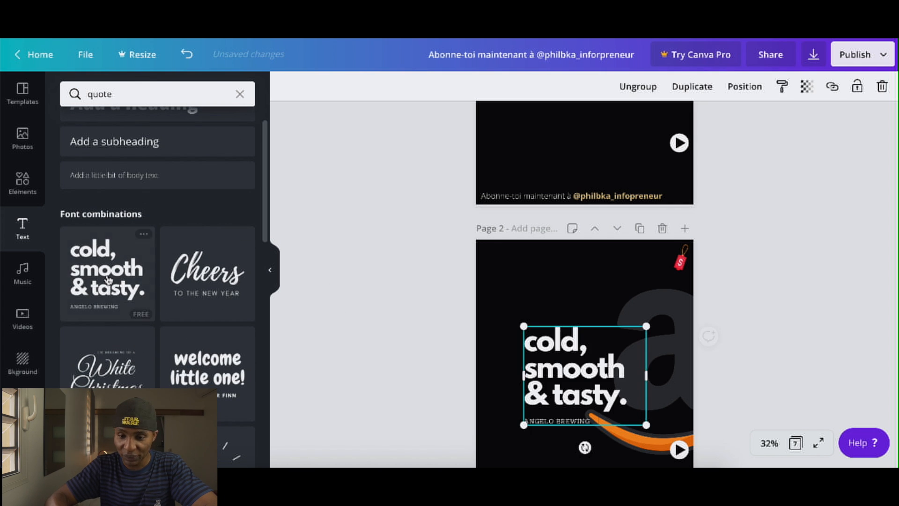
- Move the text group to the upper left of page 2 and delete its "ANGELO BREWING" line
{"action": "left_click", "coordinate": [351, 306]}
{"action": "left_click", "coordinate": [530, 330]}
{"action": "left_click_drag", "start_coordinate": [531, 330], "coordinate": [493, 276]}
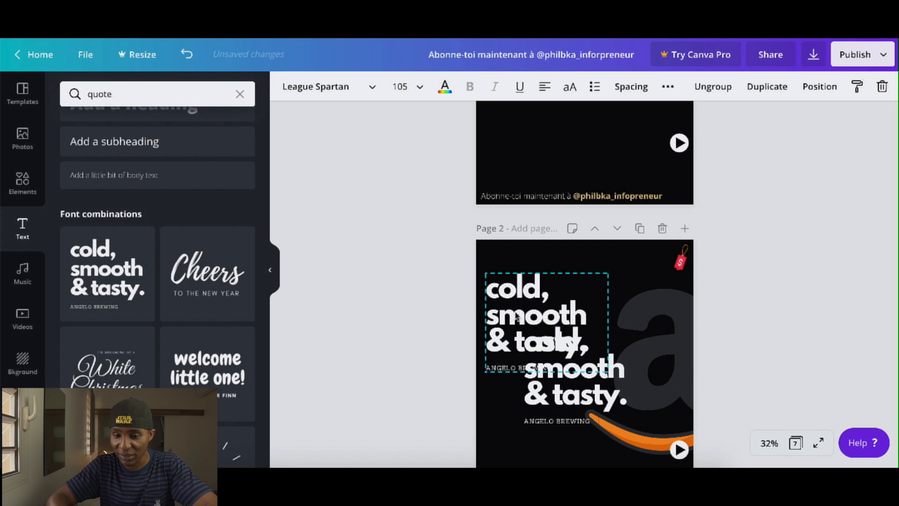
{"action": "left_click", "coordinate": [575, 431]}
{"action": "key", "text": "Delete"}
- Replace the heading text on page 2 with "je ne veux pas aller au magasin" and reduce its font size to 72
{"action": "left_click", "coordinate": [545, 356]}
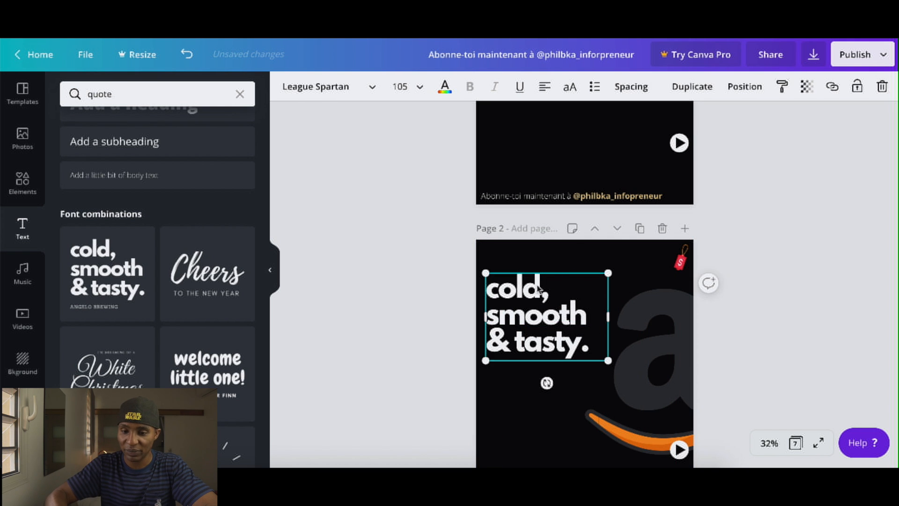
{"action": "double_click", "coordinate": [546, 356]}
{"action": "type", "text": "Je ne"}
{"action": "key", "text": "BackSpace"}
{"action": "key", "text": "BackSpace"}
{"action": "key", "text": "BackSpace"}
{"action": "key", "text": "BackSpace"}
{"action": "key", "text": "BackSpace"}
{"action": "type", "text": "je"}
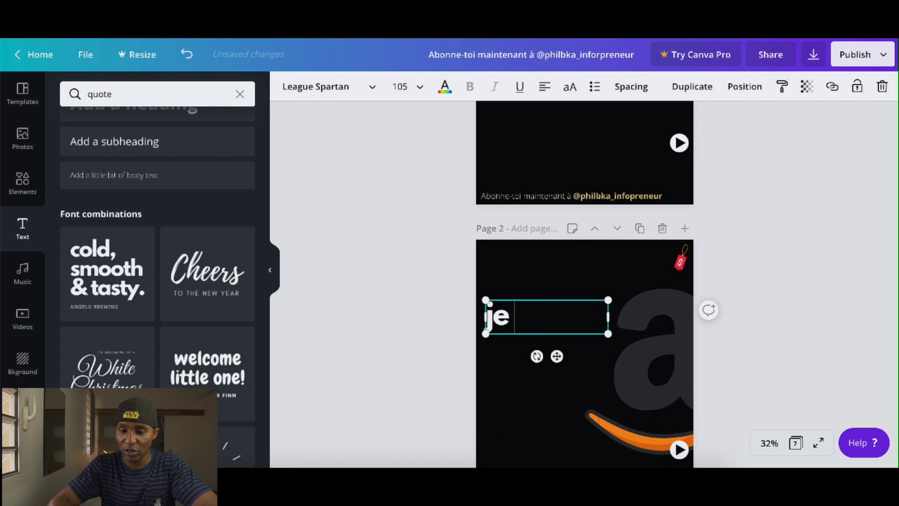
{"action": "type", "text": " ne veux pas aller au "}
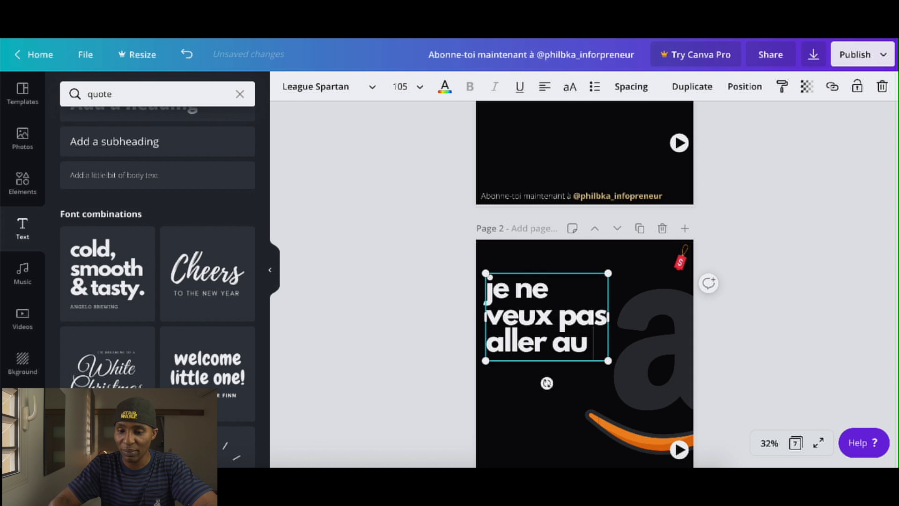
{"action": "type", "text": "magasin"}
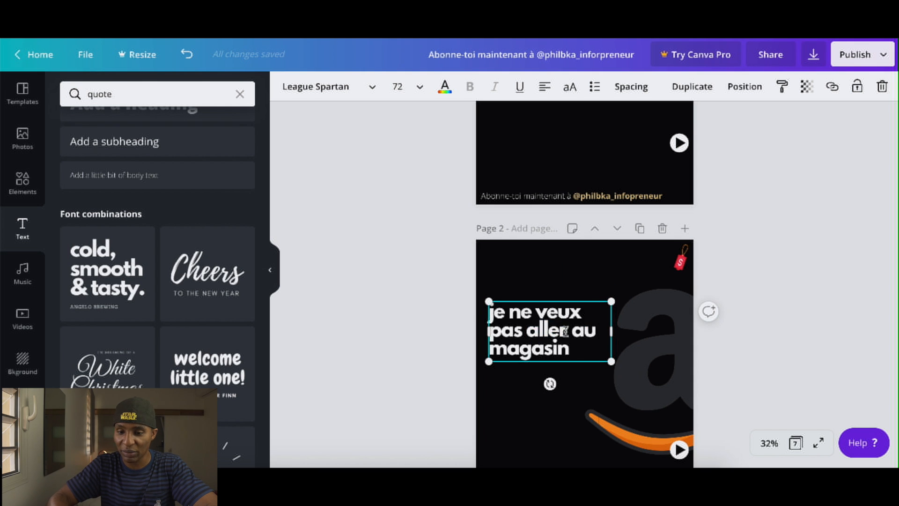
- Color the words "au magasin" in the page 2 heading with the gold brand color
{"action": "left_click_drag", "start_coordinate": [565, 331], "coordinate": [547, 318]}
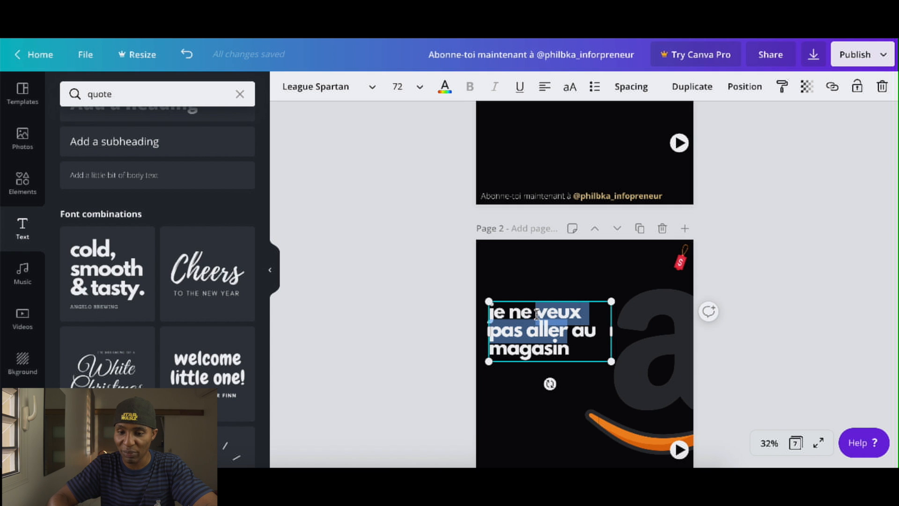
{"action": "left_click_drag", "start_coordinate": [572, 330], "coordinate": [574, 352]}
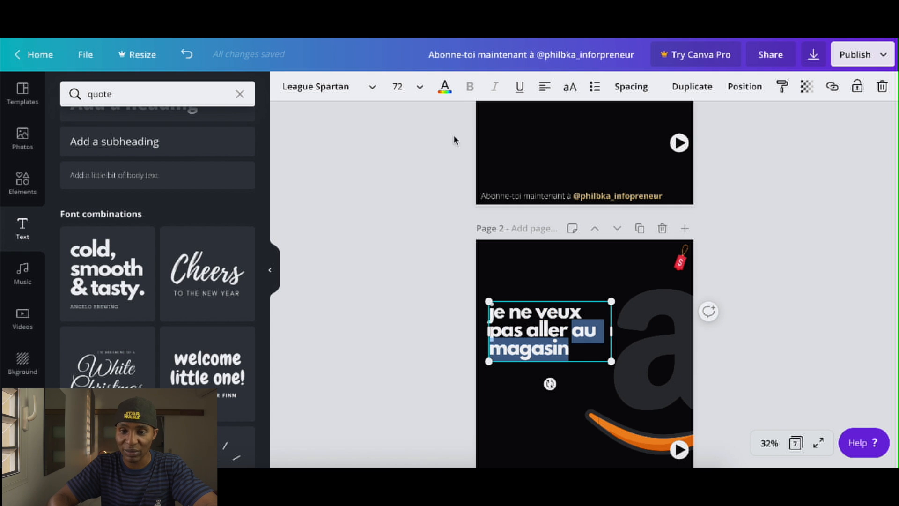
{"action": "left_click", "coordinate": [445, 85]}
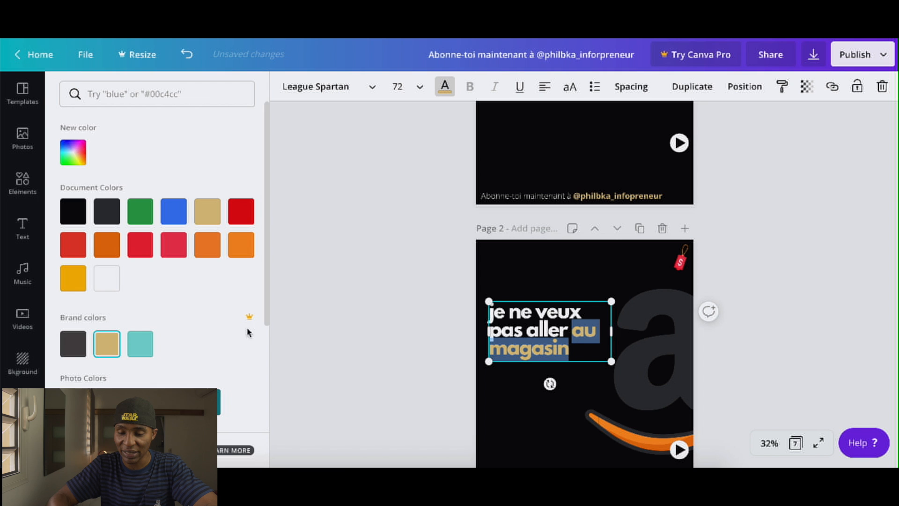
{"action": "left_click", "coordinate": [389, 330]}
- Copy the "je ne veux pas aller au magasin" heading from page 2 and paste it onto page 3
{"action": "scroll", "coordinate": [421, 360], "scroll_direction": "down", "scroll_amount": 1}
{"action": "left_click", "coordinate": [525, 252]}
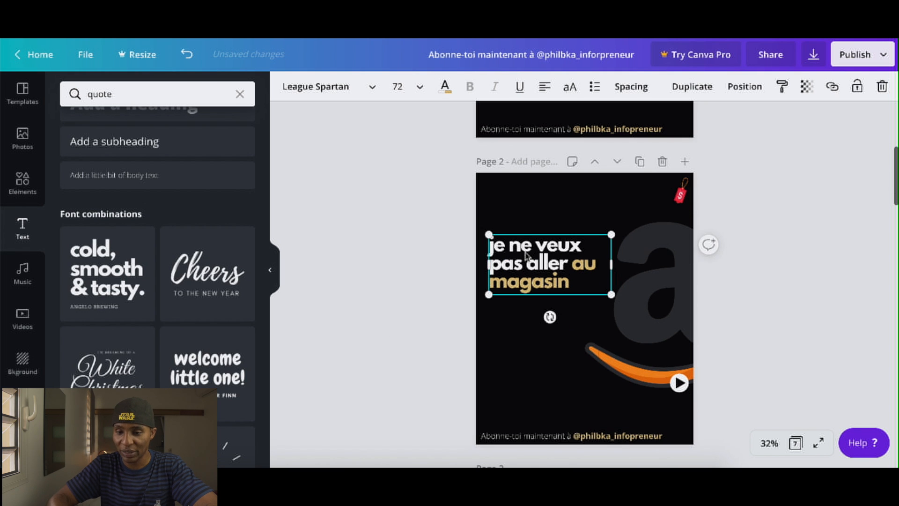
{"action": "key", "text": "super+c"}
{"action": "scroll", "coordinate": [525, 254], "scroll_direction": "down", "scroll_amount": 6}
{"action": "key", "text": "super+v"}
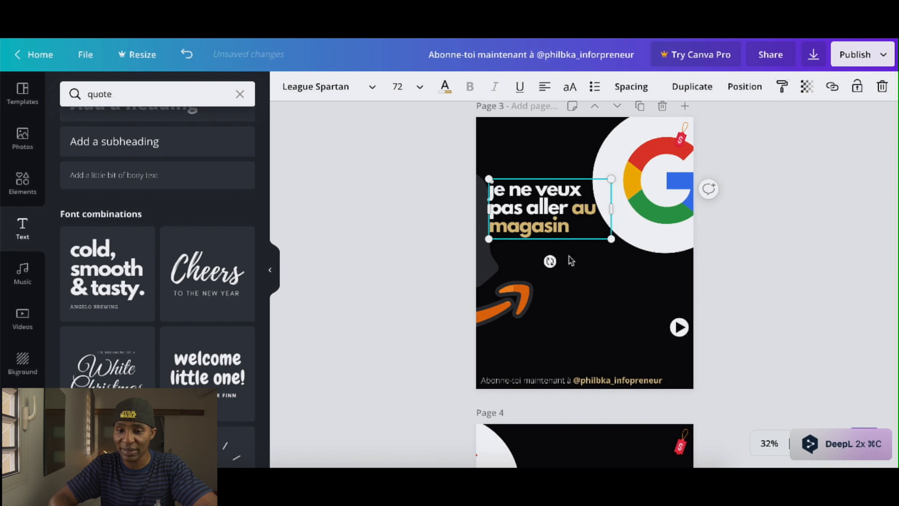
- Move the copied heading to the lower part of page 3 and replace its text with "je veux un accès instantanée à l'information"
{"action": "left_click_drag", "start_coordinate": [554, 208], "coordinate": [605, 294]}
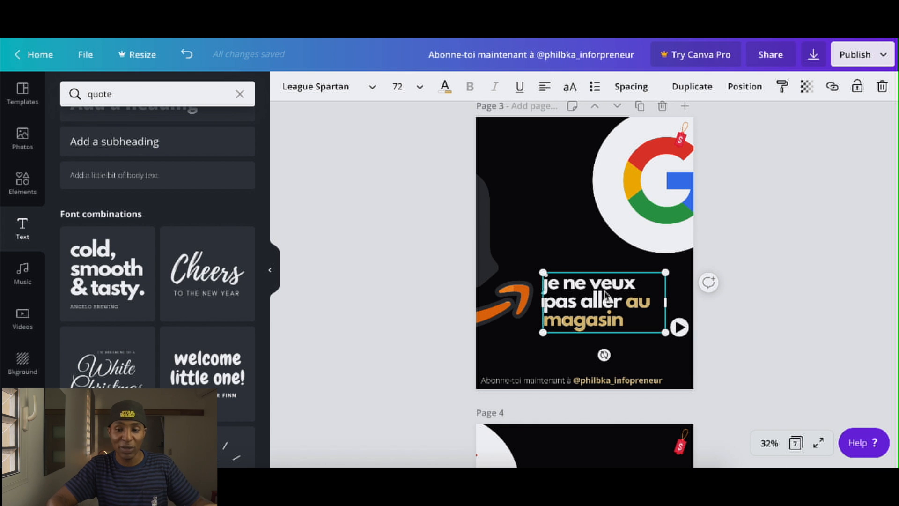
{"action": "double_click", "coordinate": [592, 284]}
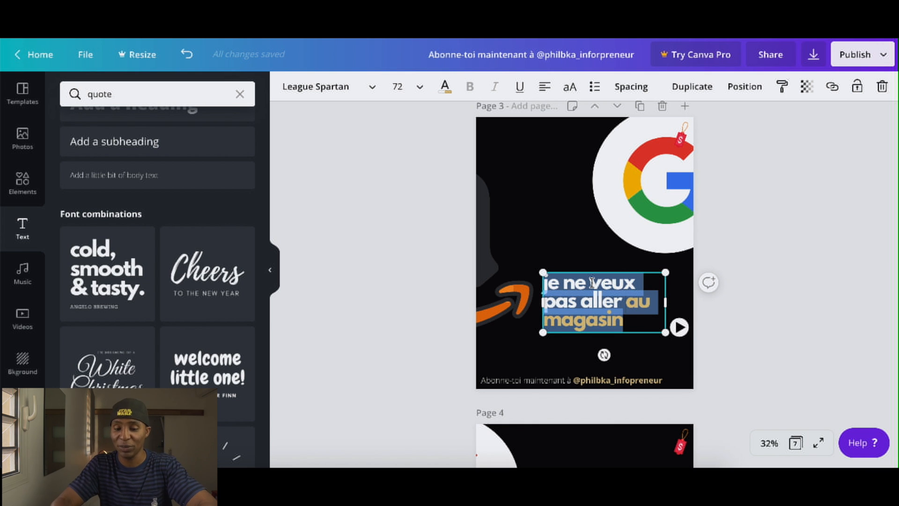
{"action": "type", "text": "je veux"}
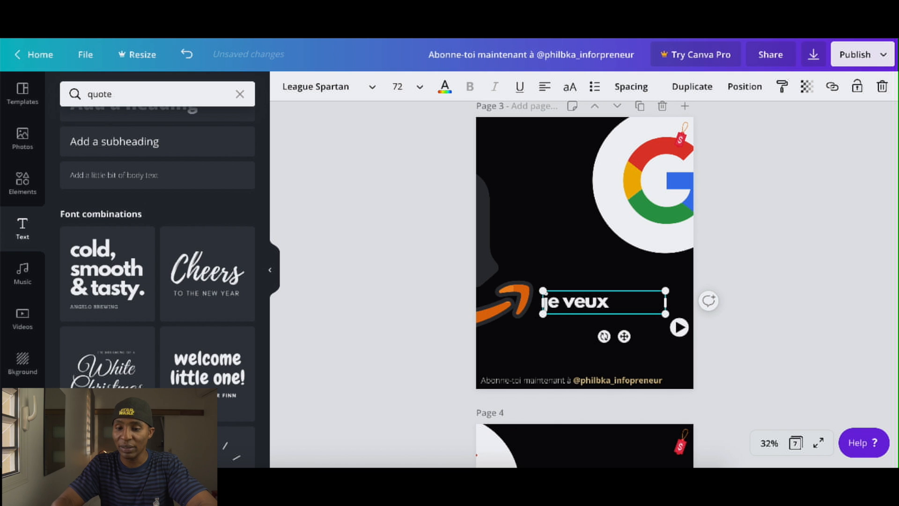
{"action": "type", "text": " un acc"}
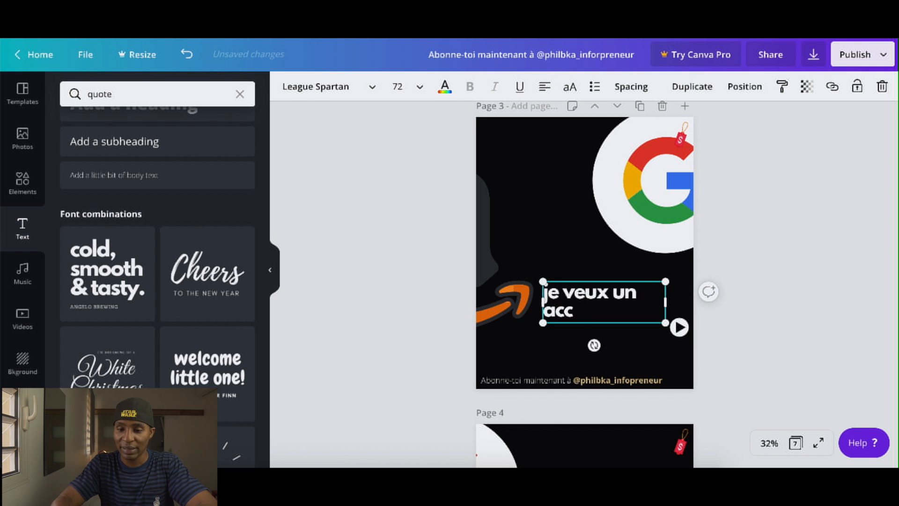
{"action": "type", "text": "ès instanta"}
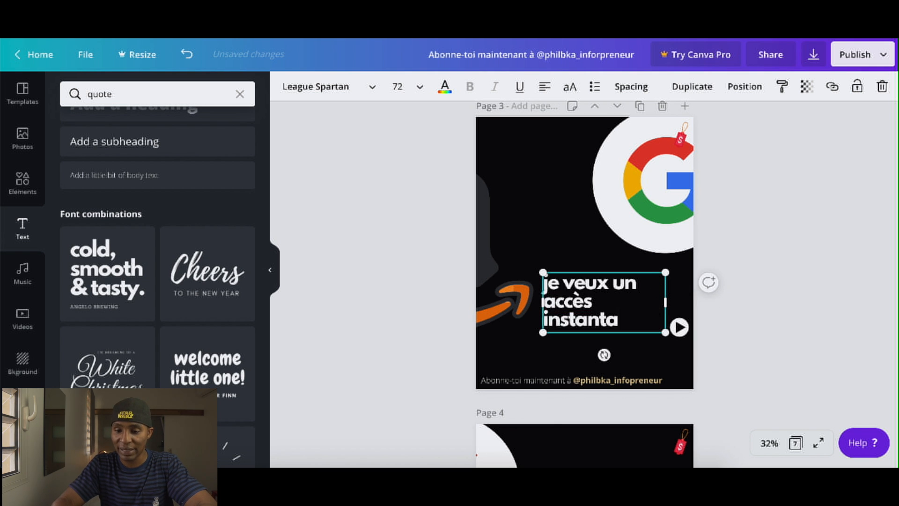
{"action": "type", "text": "née"}
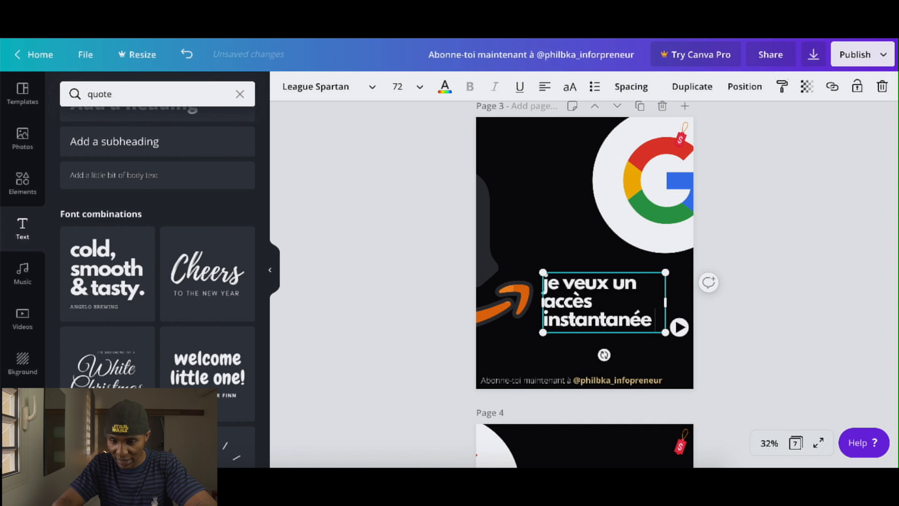
{"action": "type", "text": " à l'informa"}
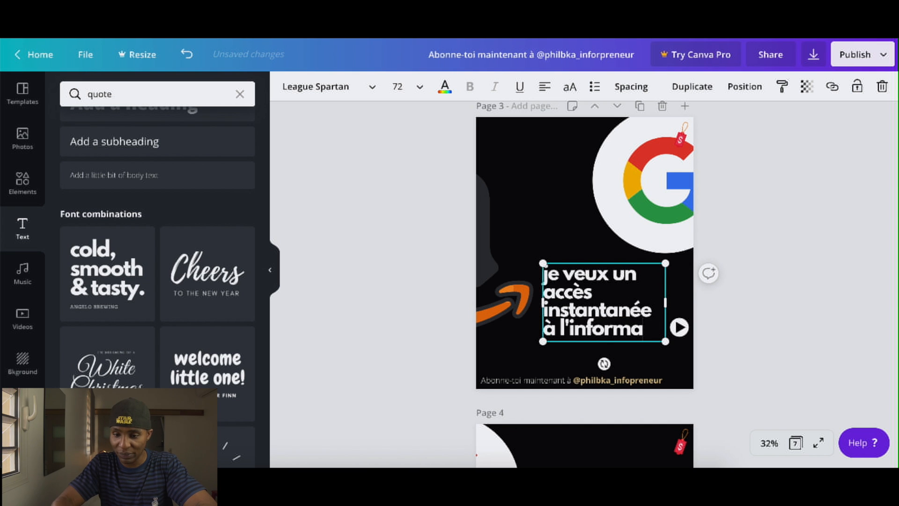
{"action": "type", "text": "tion"}
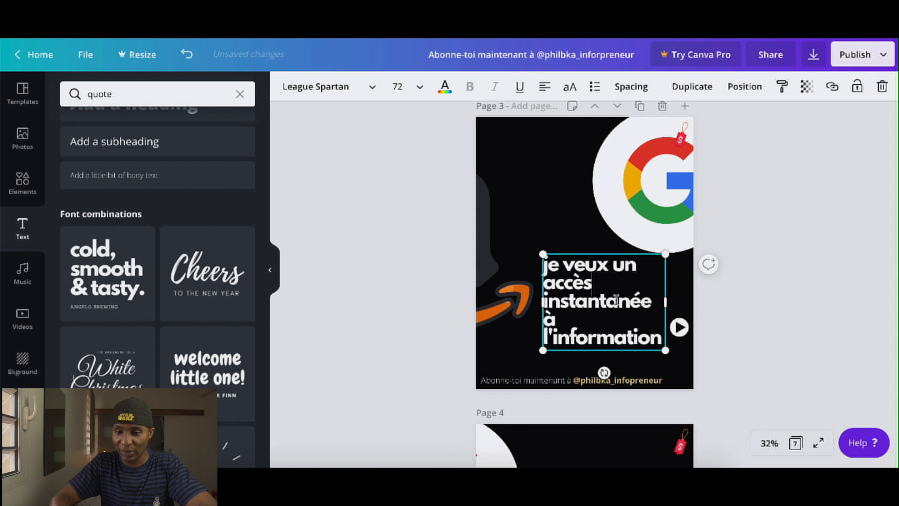
- Color the words "accès instantanée" in the page 3 heading with the gold brand color
{"action": "left_click_drag", "start_coordinate": [653, 303], "coordinate": [545, 289]}
{"action": "left_click", "coordinate": [445, 86]}
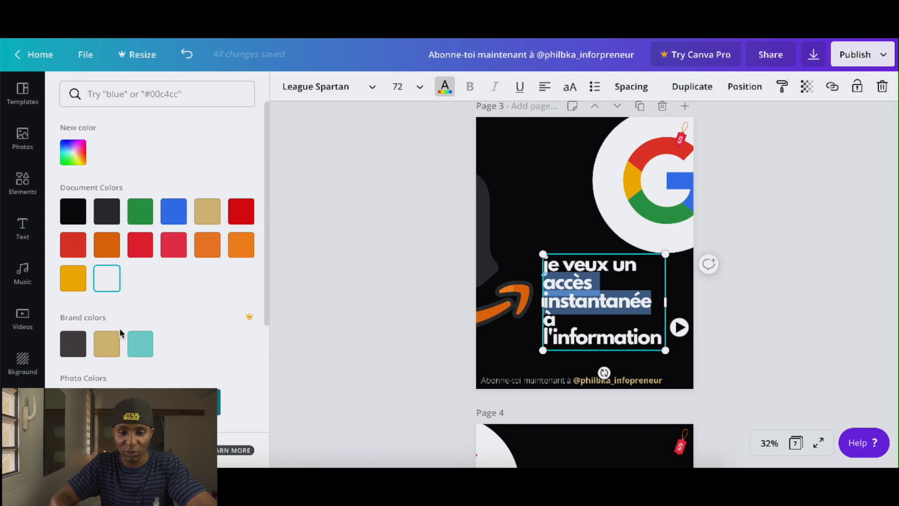
{"action": "left_click", "coordinate": [106, 344]}
{"action": "left_click", "coordinate": [398, 368]}
- Paste the copied heading onto page 5 and move it to the upper left of the page, beside the Netflix logo
{"action": "scroll", "coordinate": [398, 368], "scroll_direction": "down", "scroll_amount": 5}
{"action": "scroll", "coordinate": [399, 371], "scroll_direction": "down", "scroll_amount": 5}
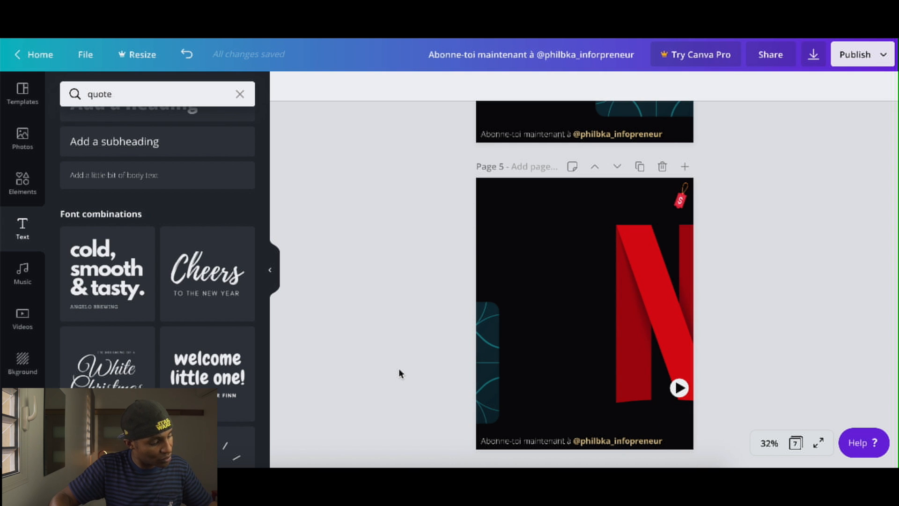
{"action": "scroll", "coordinate": [399, 373], "scroll_direction": "up", "scroll_amount": 5}
{"action": "scroll", "coordinate": [409, 396], "scroll_direction": "down", "scroll_amount": 2}
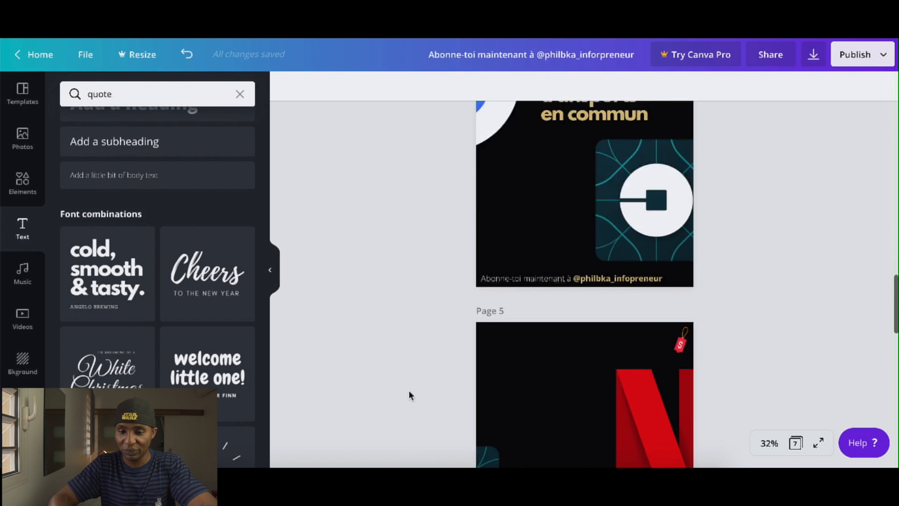
{"action": "scroll", "coordinate": [410, 396], "scroll_direction": "down", "scroll_amount": 1}
{"action": "left_click", "coordinate": [524, 363]}
{"action": "key", "text": "super+v"}
{"action": "scroll", "coordinate": [549, 352], "scroll_direction": "down", "scroll_amount": 2}
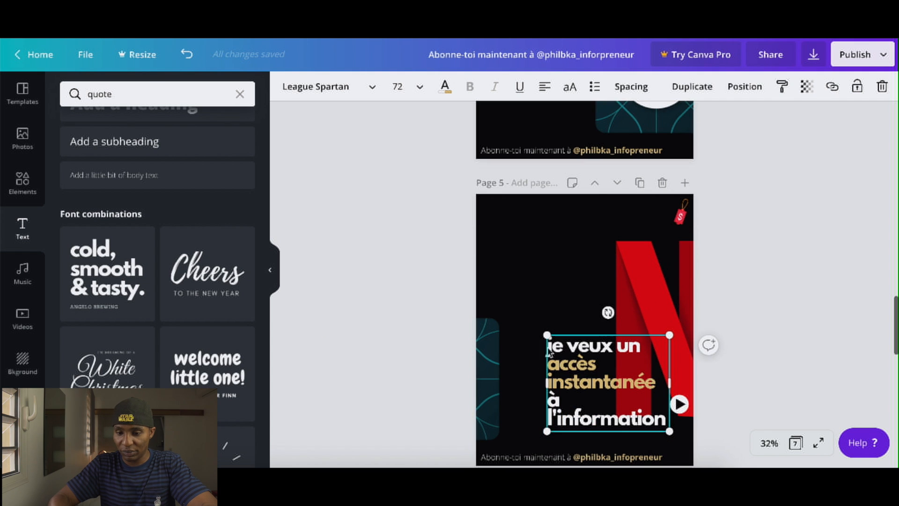
{"action": "left_click_drag", "start_coordinate": [580, 361], "coordinate": [528, 250]}
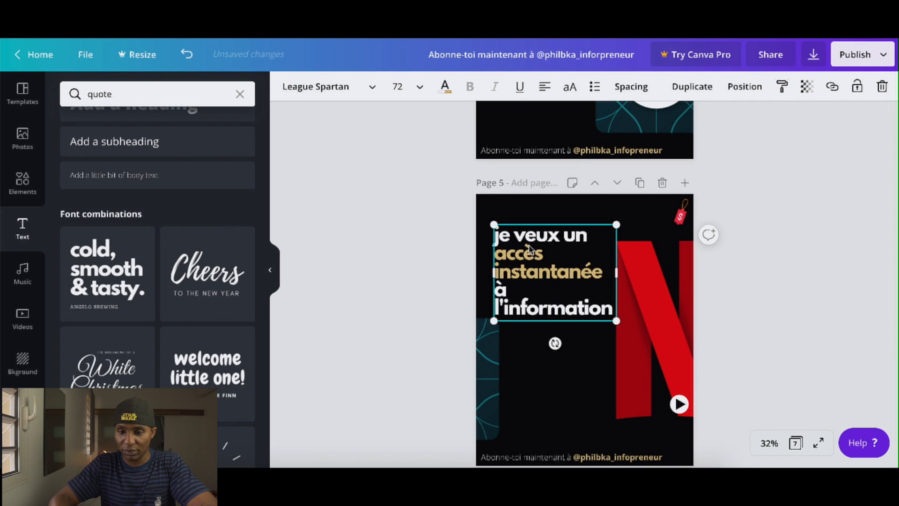
- Replace the page 5 heading text with "je ne veux pas aller au cinéma" and shift it slightly up and left
{"action": "double_click", "coordinate": [529, 245]}
{"action": "type", "text": "je ne veux "}
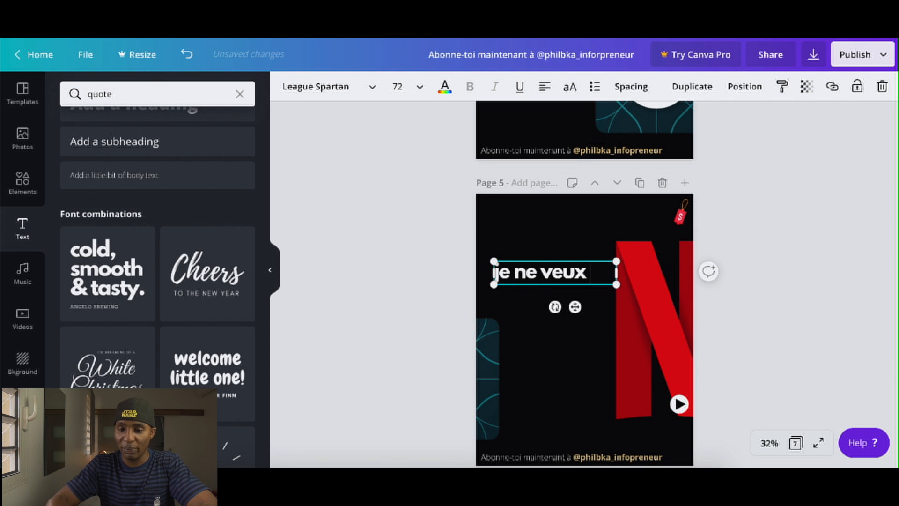
{"action": "type", "text": "pas aller au cinéma"}
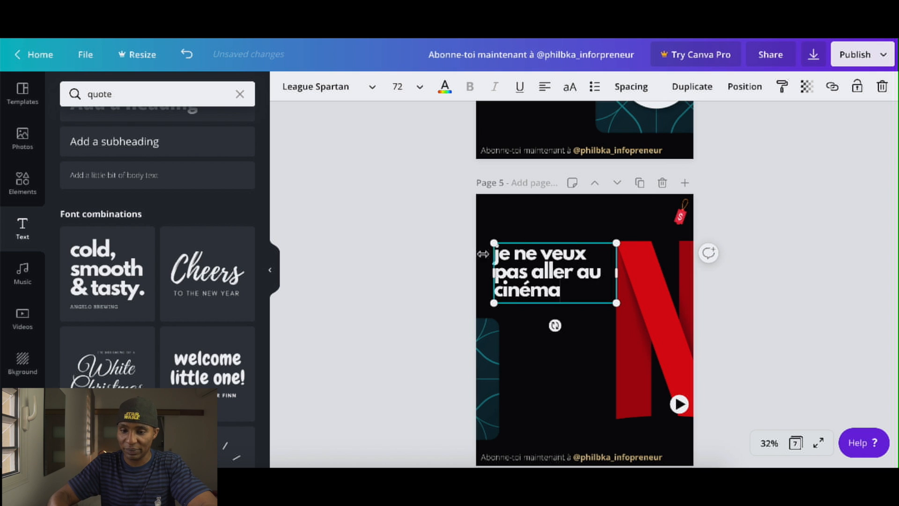
{"action": "left_click", "coordinate": [431, 265]}
{"action": "mouse_move", "coordinate": [532, 286]}
{"action": "left_mouse_down"}
{"action": "mouse_move", "coordinate": [528, 270]}
{"action": "mouse_move", "coordinate": [522, 276]}
{"action": "left_mouse_up"}
- Color the words "aller au cinéma" in the page 5 heading with the gold brand color and shift the heading slightly down
{"action": "double_click", "coordinate": [528, 270]}
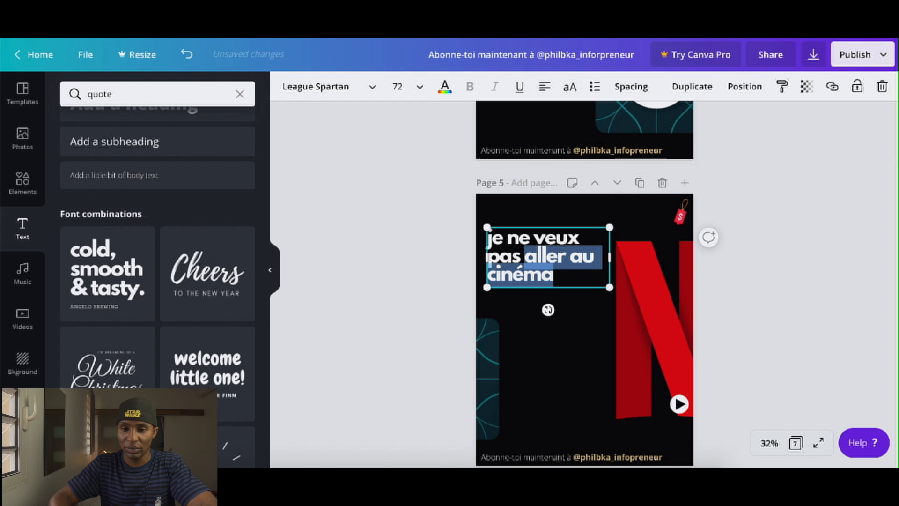
{"action": "left_click", "coordinate": [444, 86]}
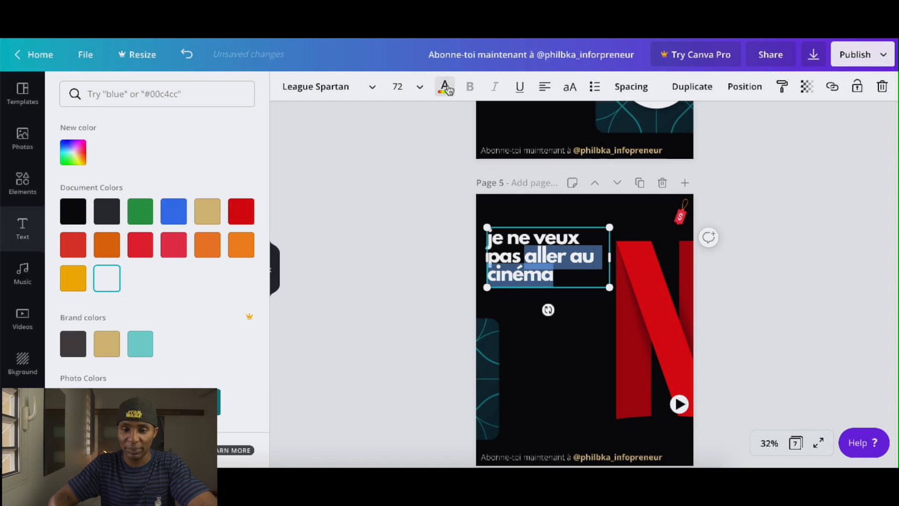
{"action": "left_click", "coordinate": [98, 344]}
{"action": "left_click", "coordinate": [352, 346]}
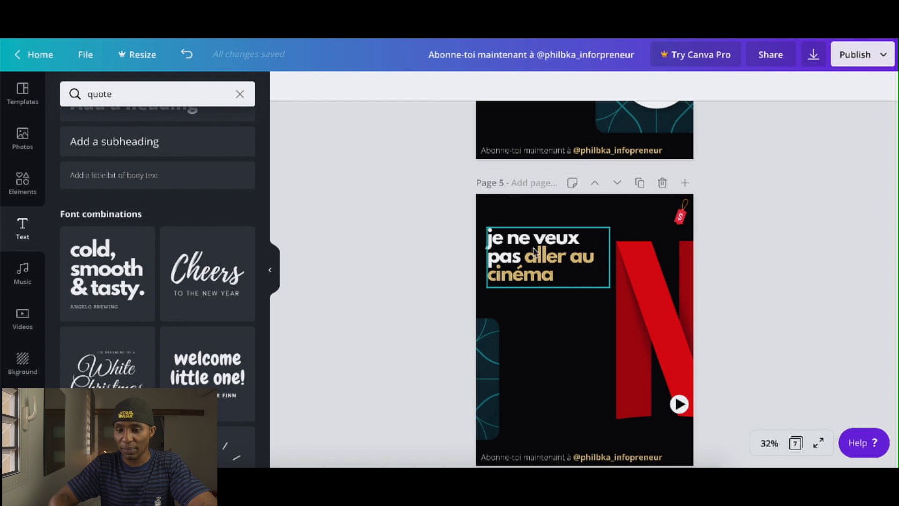
{"action": "left_click_drag", "start_coordinate": [534, 250], "coordinate": [534, 264]}
{"action": "left_click", "coordinate": [440, 273]}
- Review the headings and logos on the carousel pages from page 1 through page 6
{"action": "scroll", "coordinate": [440, 273], "scroll_direction": "up", "scroll_amount": 15}
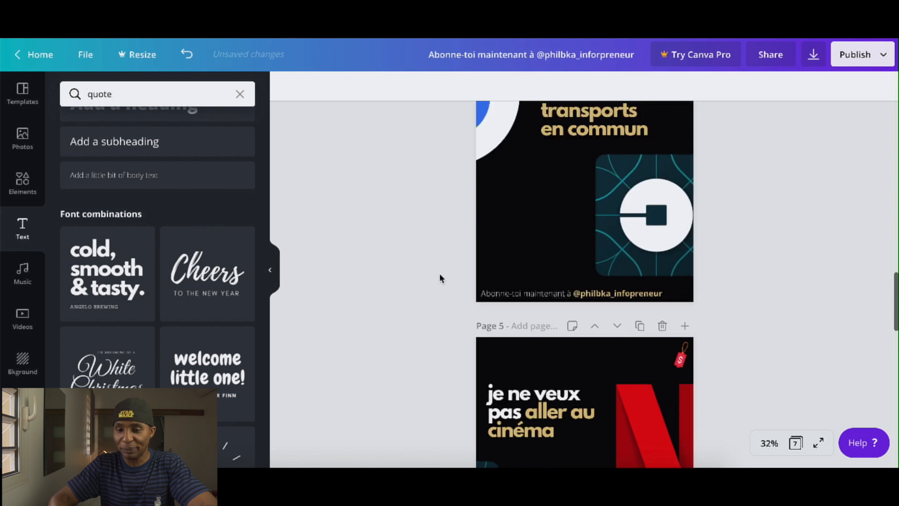
{"action": "scroll", "coordinate": [744, 271], "scroll_direction": "up", "scroll_amount": 7}
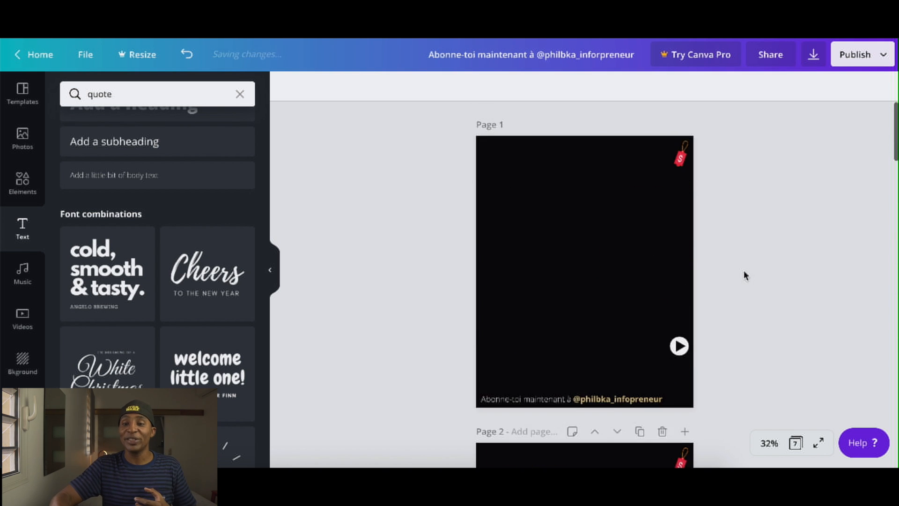
{"action": "scroll", "coordinate": [744, 271], "scroll_direction": "down", "scroll_amount": 6}
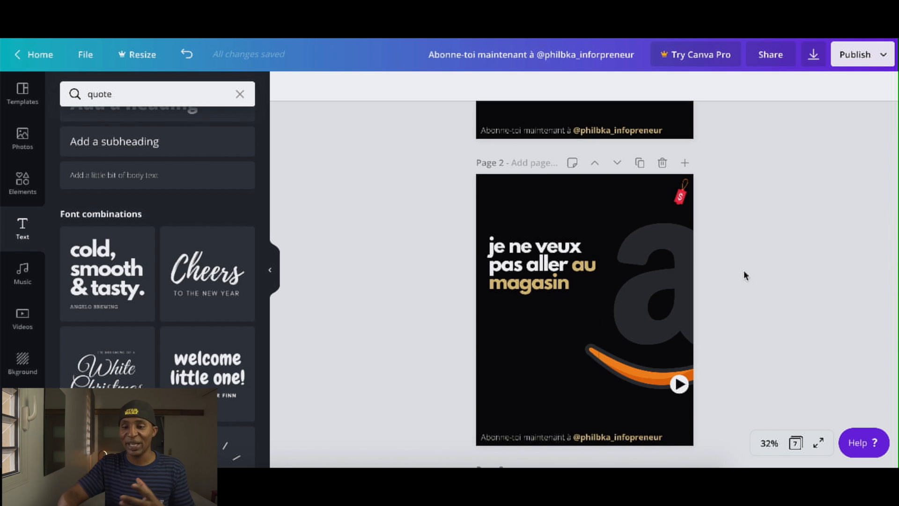
{"action": "scroll", "coordinate": [744, 271], "scroll_direction": "down", "scroll_amount": 4}
{"action": "scroll", "coordinate": [746, 275], "scroll_direction": "down", "scroll_amount": 8}
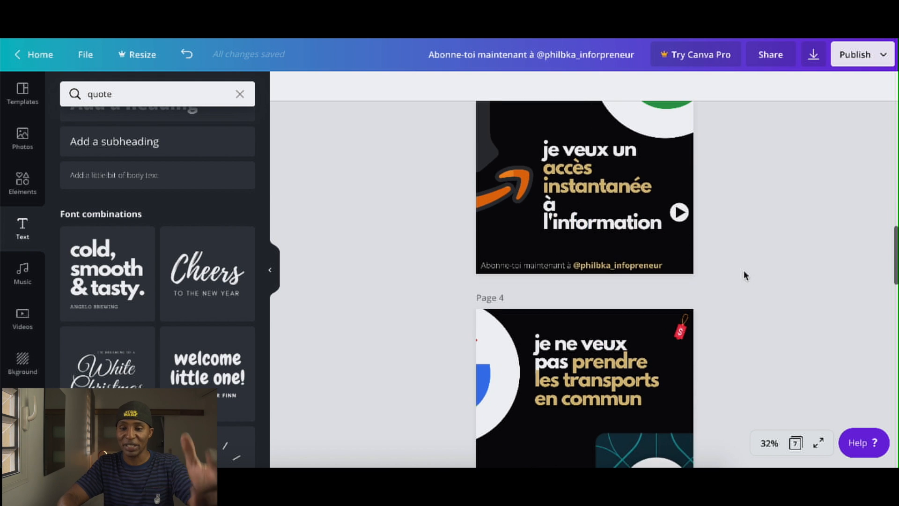
{"action": "scroll", "coordinate": [746, 275], "scroll_direction": "down", "scroll_amount": 10}
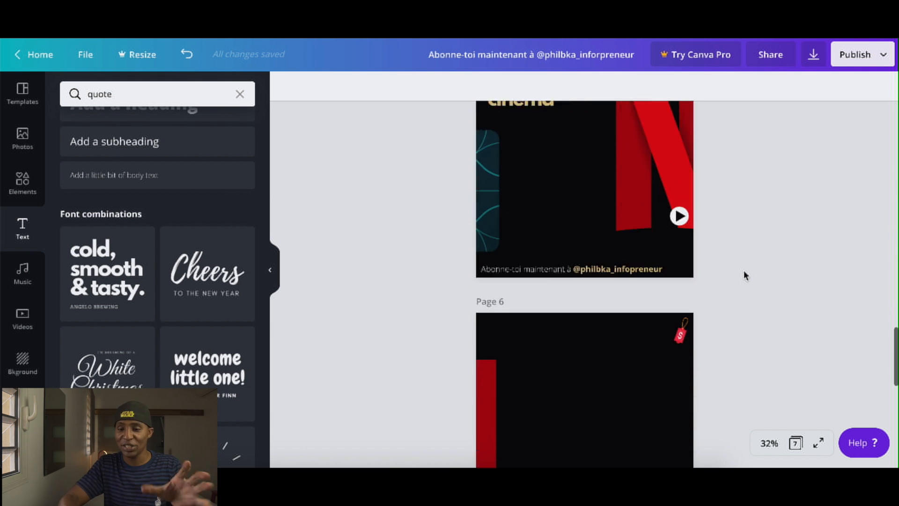